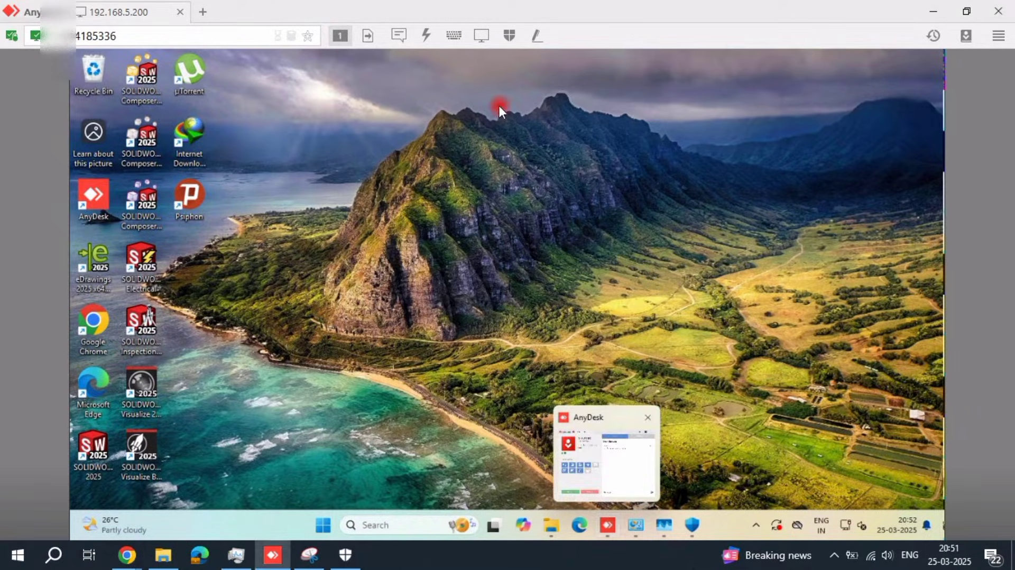
- Refresh the desktop several times and close the browser window
{"action": "right_click", "coordinate": [499, 105]}
{"action": "left_click", "coordinate": [578, 193]}
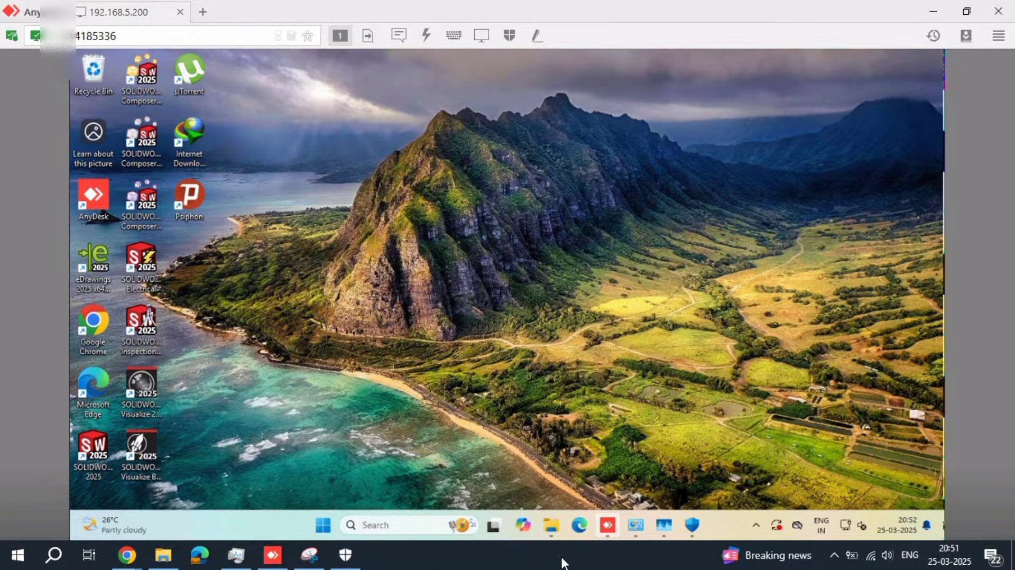
{"action": "right_click", "coordinate": [499, 105]}
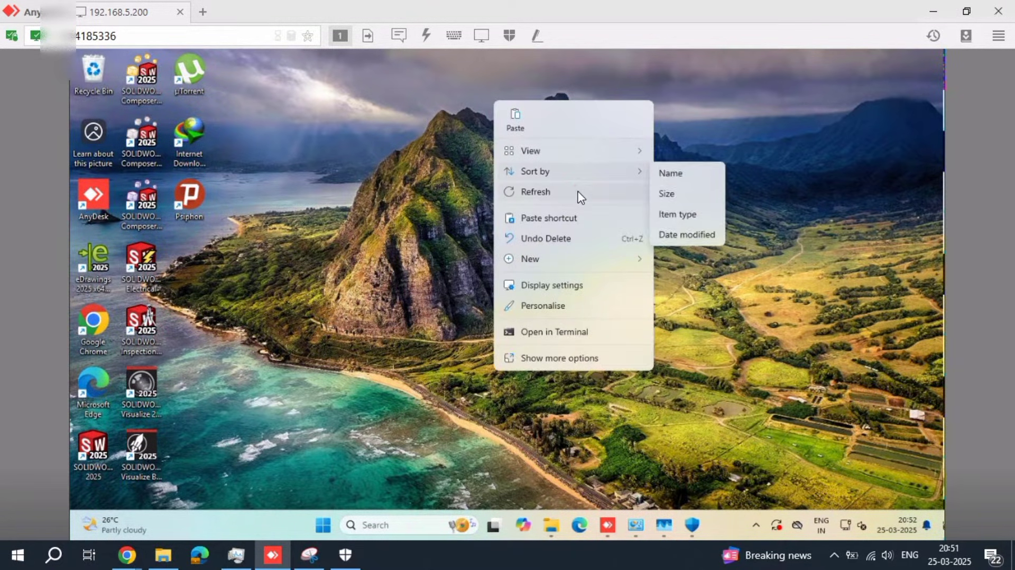
{"action": "left_click", "coordinate": [605, 233]}
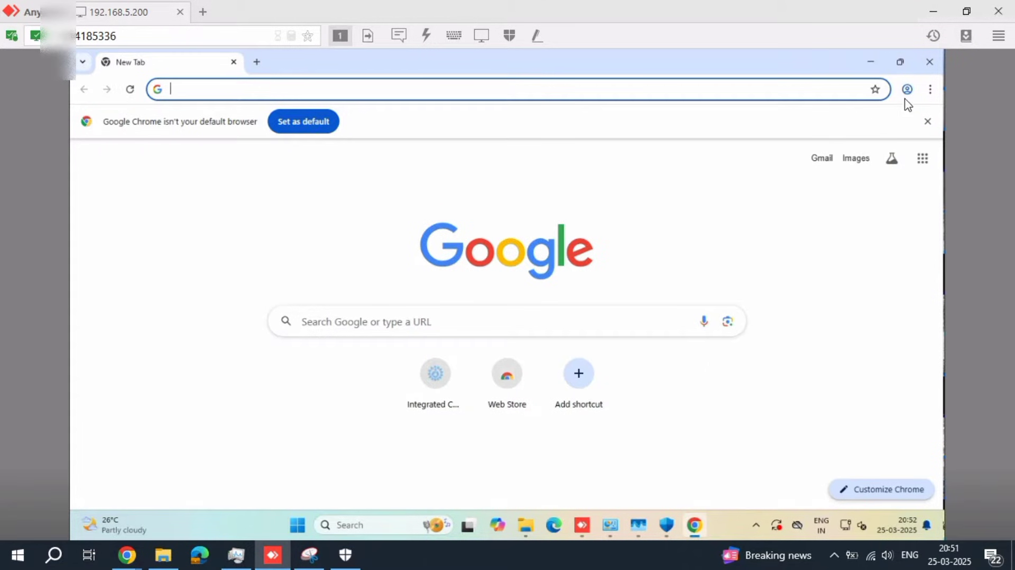
{"action": "left_click", "coordinate": [929, 91]}
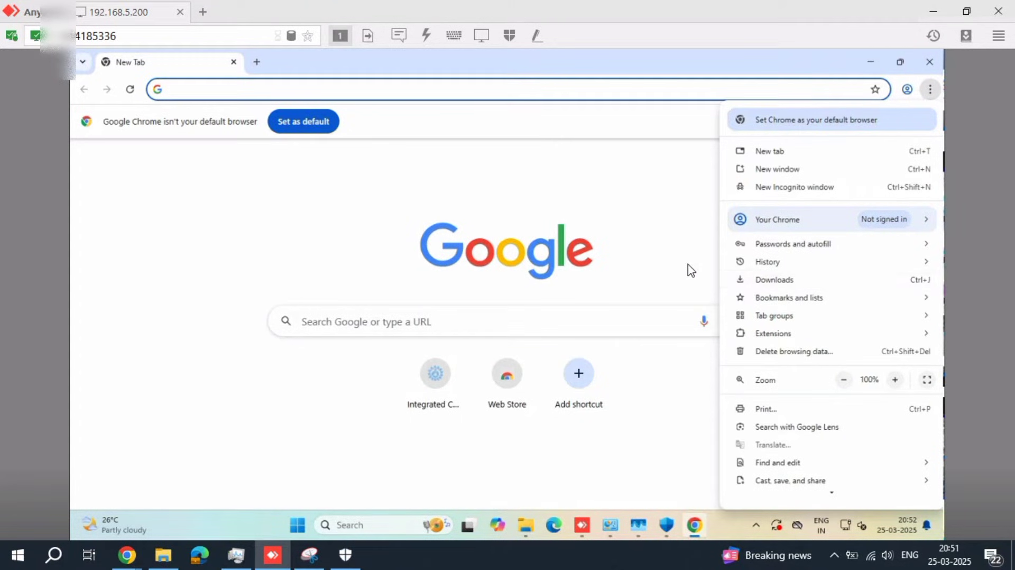
{"action": "left_click", "coordinate": [917, 73]}
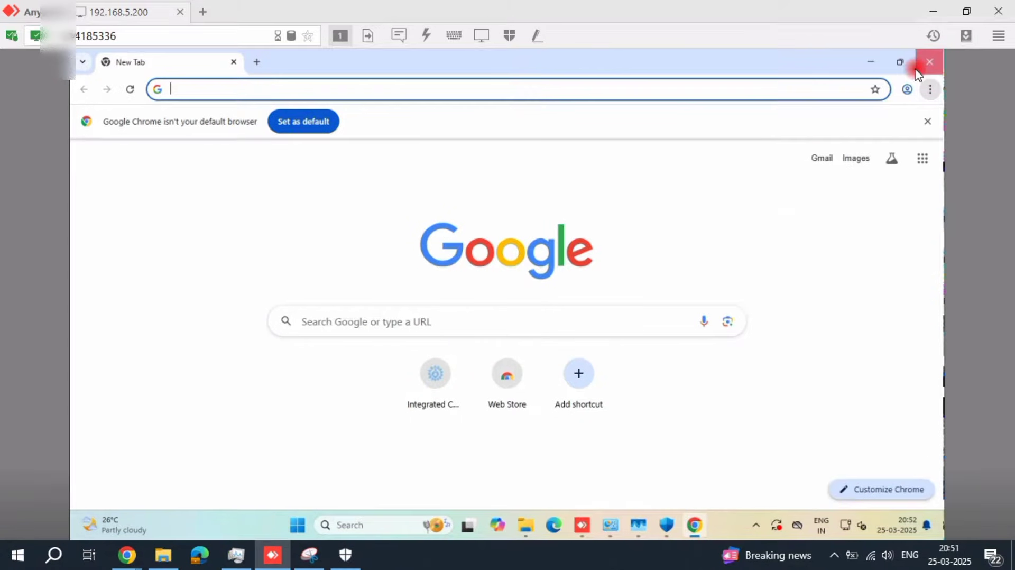
{"action": "right_click", "coordinate": [540, 174]}
{"action": "left_click", "coordinate": [634, 267]}
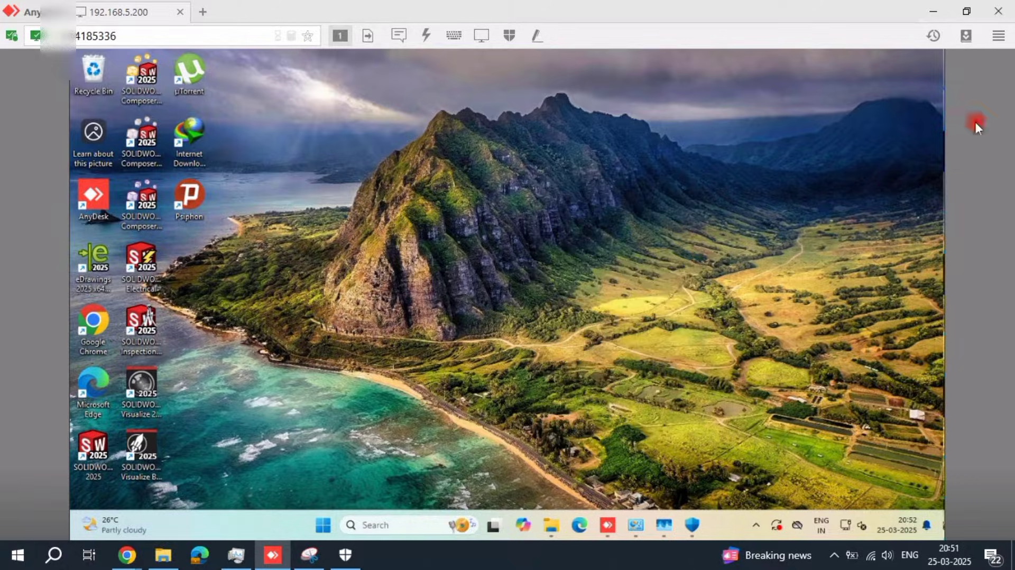
- Inspect System devices and USB controllers in Computer Management's Device Manager, then close it
{"action": "key", "text": "super+e"}
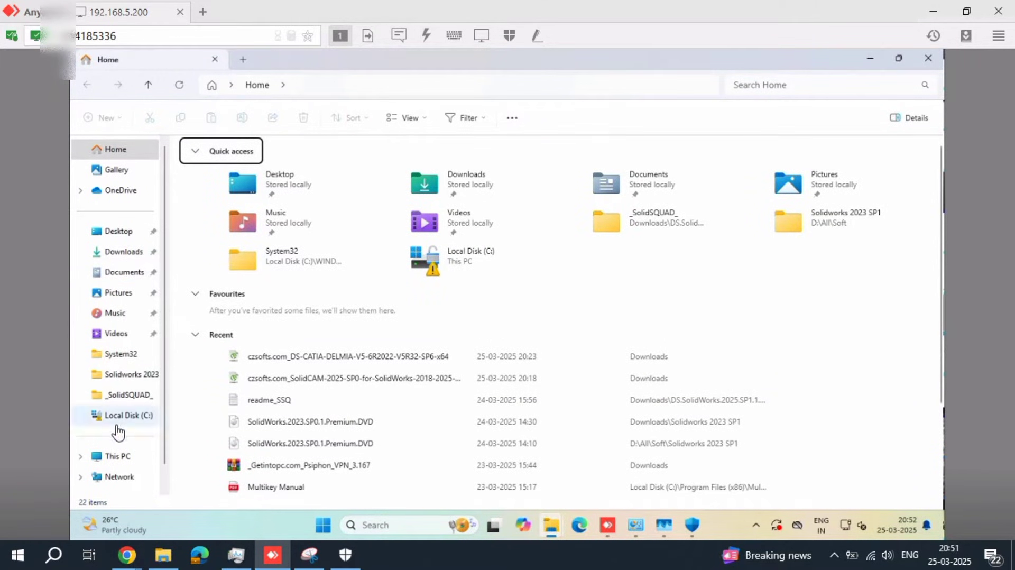
{"action": "right_click", "coordinate": [127, 457]}
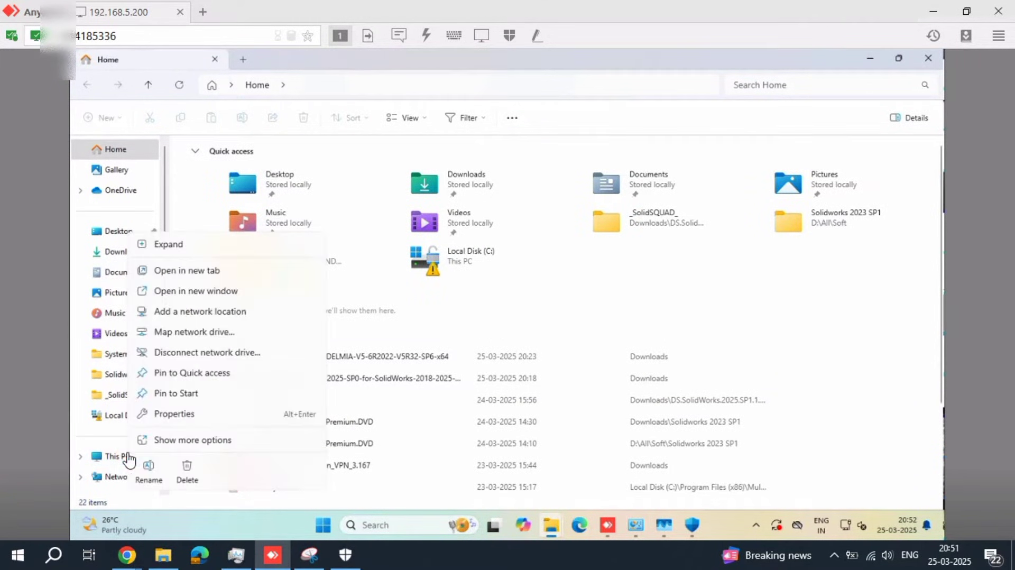
{"action": "left_click", "coordinate": [228, 443]}
{"action": "left_click", "coordinate": [181, 289]}
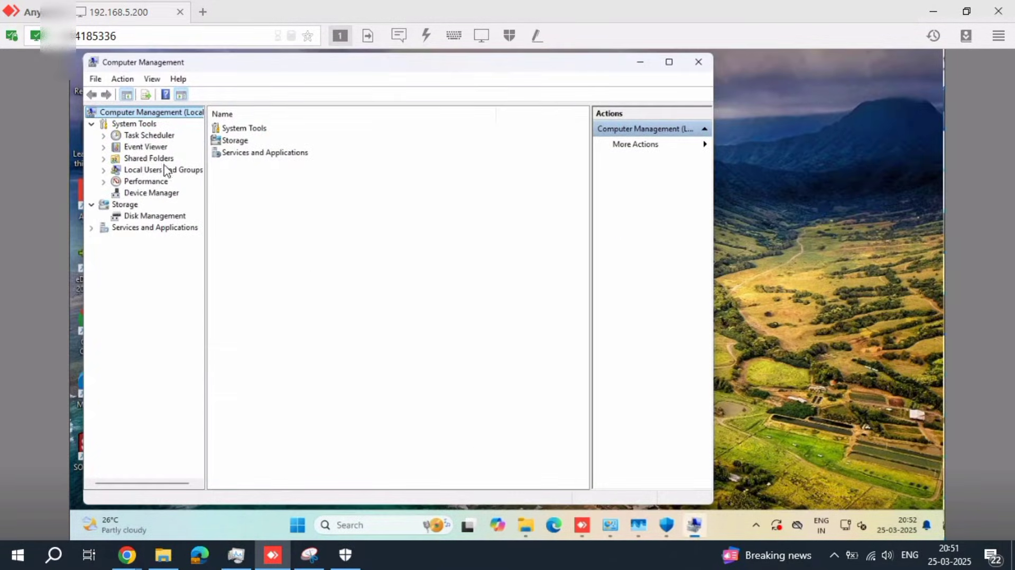
{"action": "left_click", "coordinate": [131, 193]}
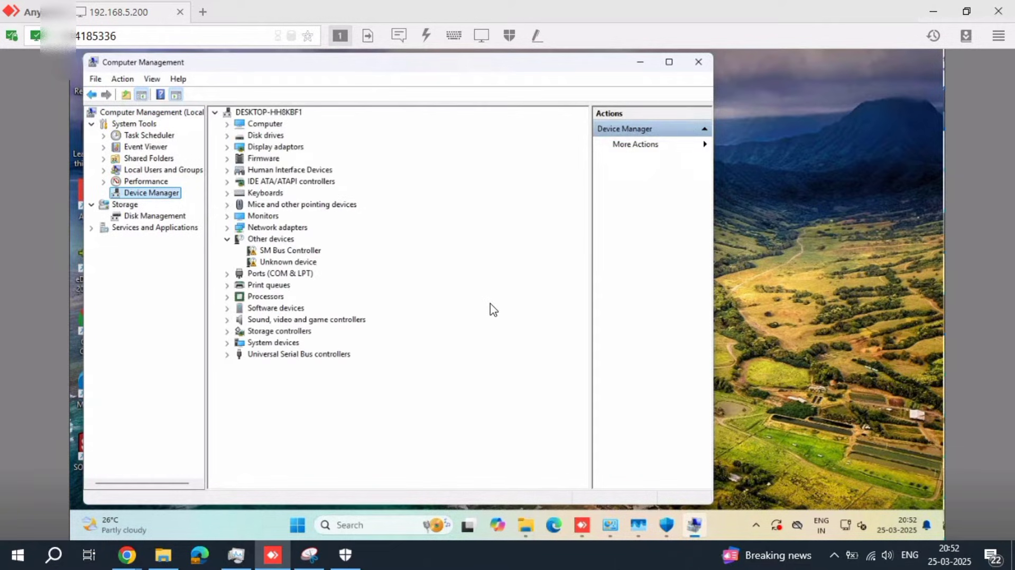
{"action": "left_click", "coordinate": [227, 343]}
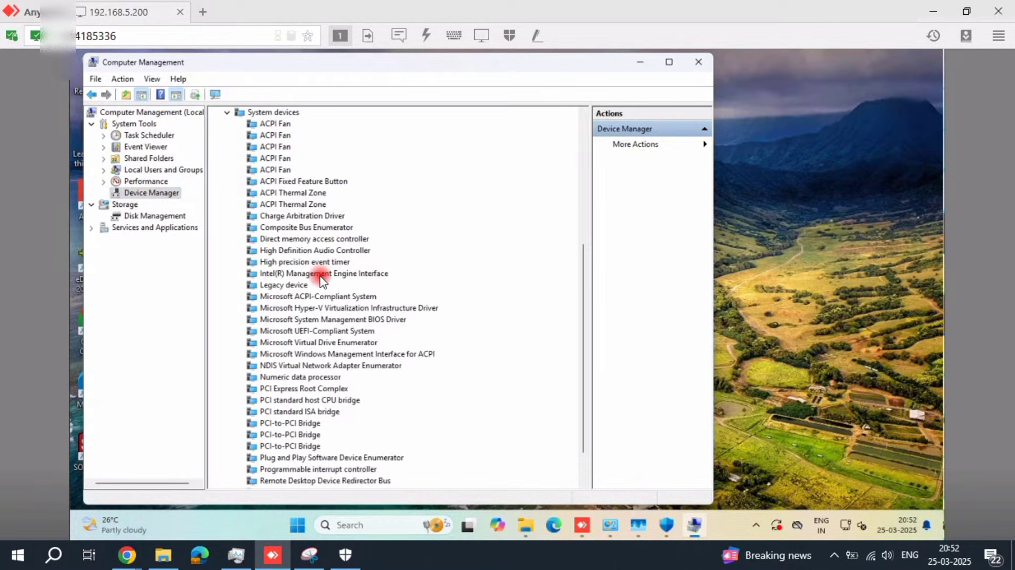
{"action": "left_click", "coordinate": [228, 112]}
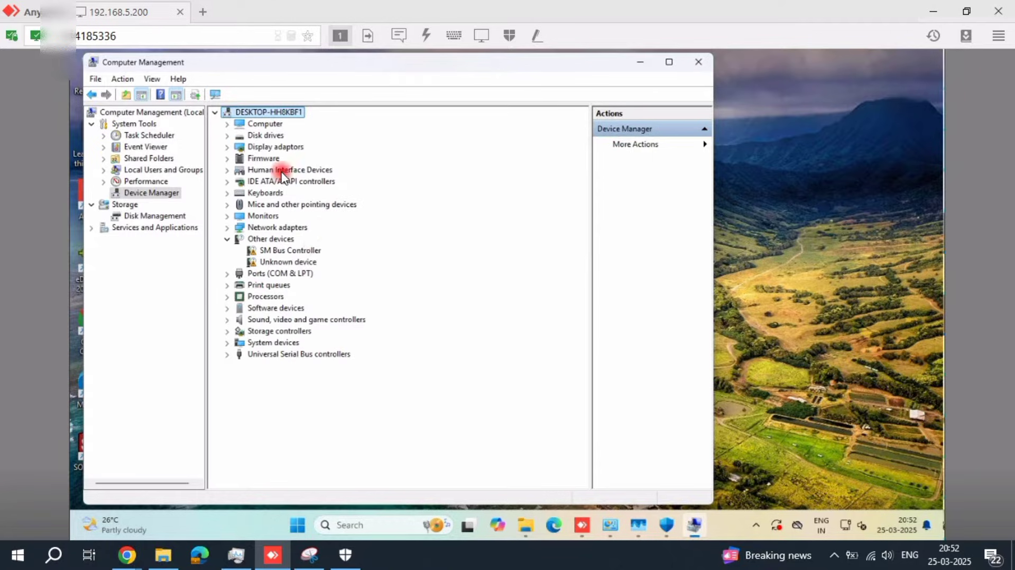
{"action": "left_click", "coordinate": [231, 354]}
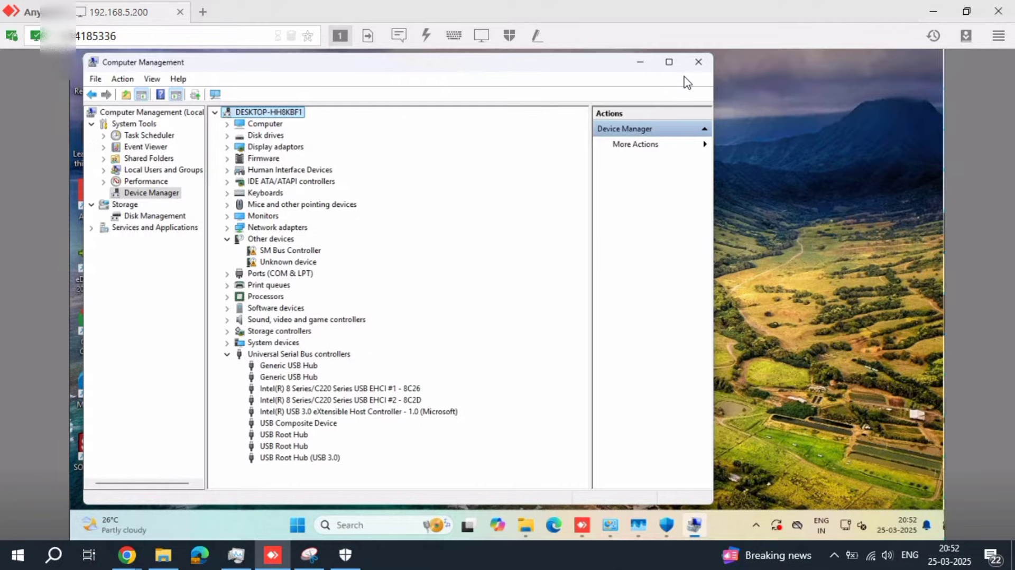
{"action": "left_click", "coordinate": [698, 61]}
- Refresh the desktop and browse to the Downloads > _SolidSQUAD_ folder in File Explorer
{"action": "right_click", "coordinate": [524, 194]}
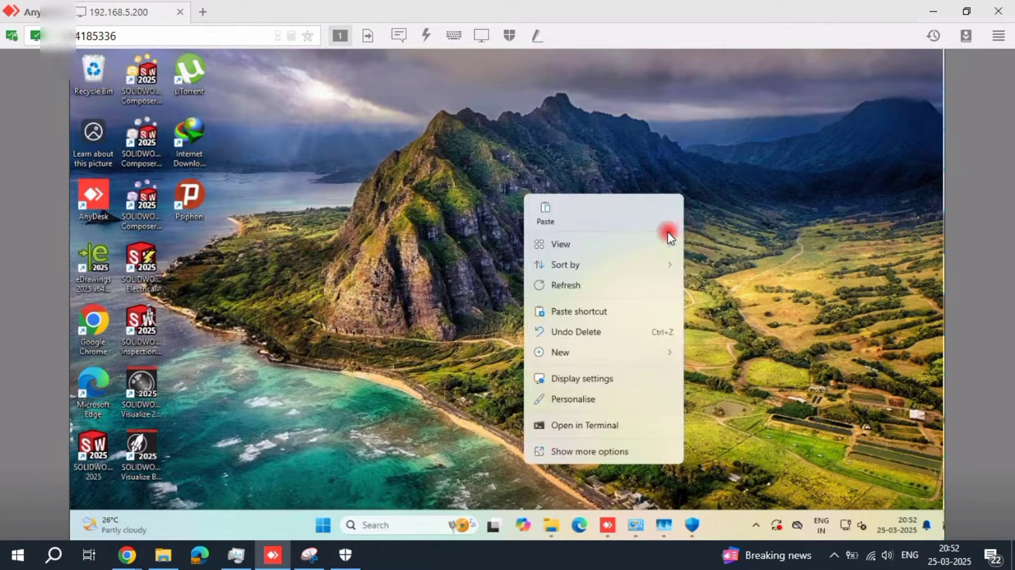
{"action": "left_click", "coordinate": [579, 284]}
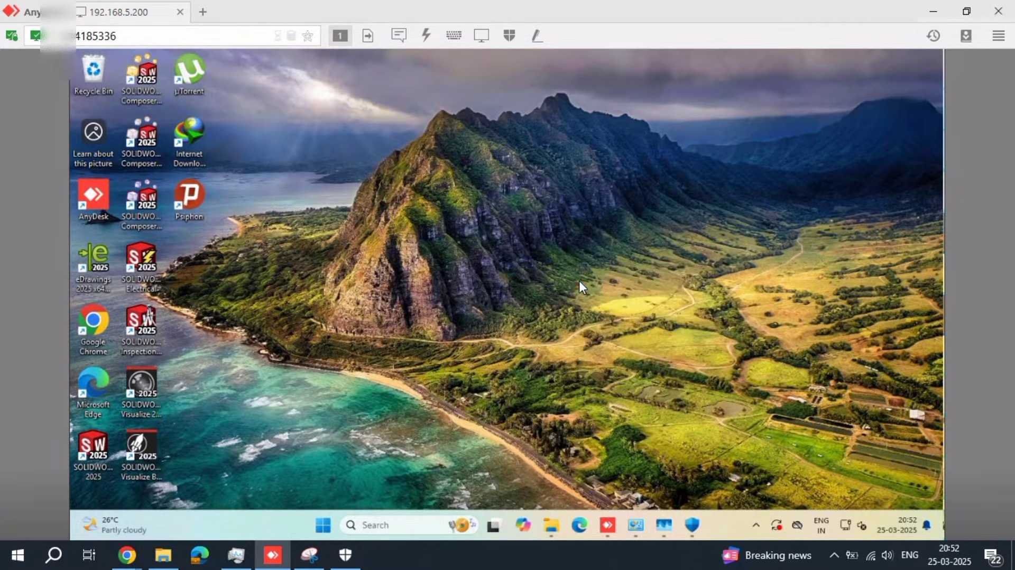
{"action": "key", "text": "super+e"}
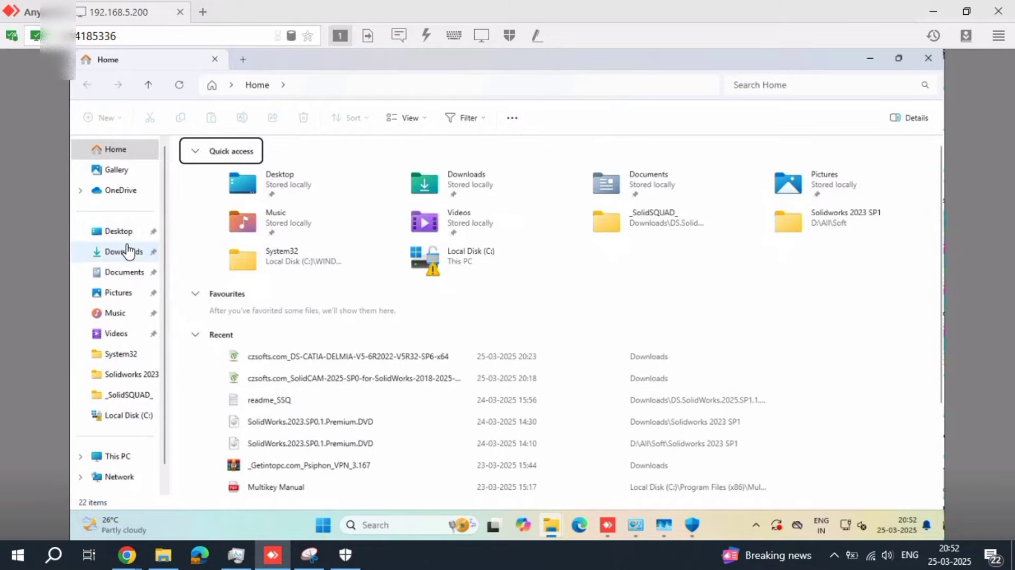
{"action": "left_click", "coordinate": [127, 250]}
{"action": "scroll", "coordinate": [443, 320], "scroll_direction": "down", "scroll_amount": 3}
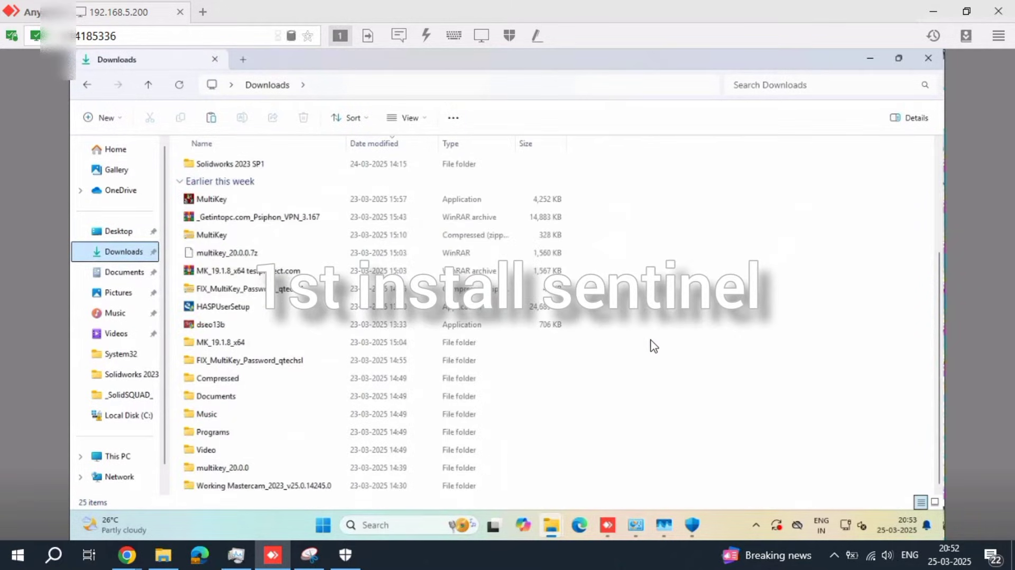
{"action": "left_click", "coordinate": [228, 305]}
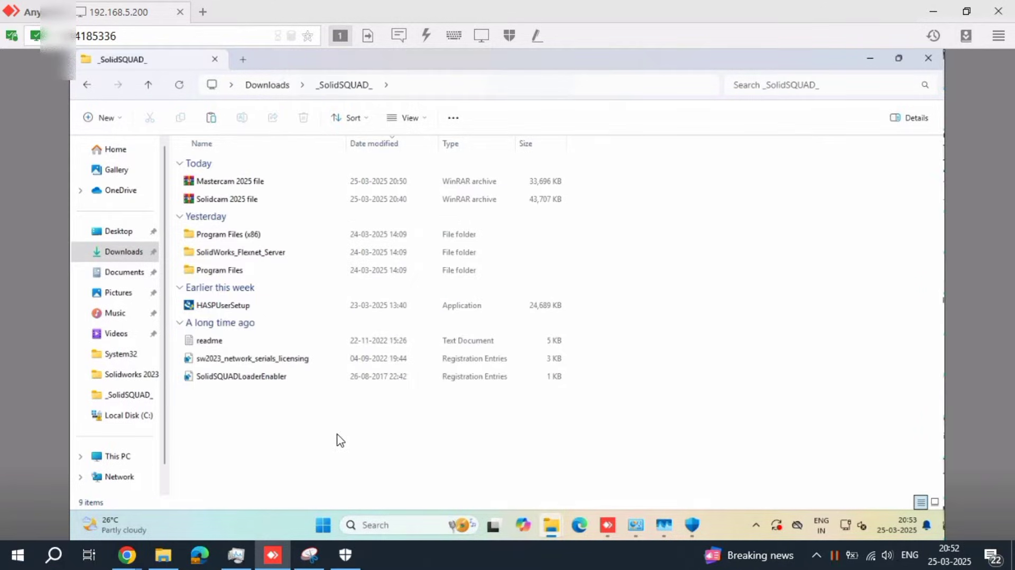
- Run HASPUserSetup as administrator, approve the UAC prompt, and close File Explorer
{"action": "left_click", "coordinate": [308, 305]}
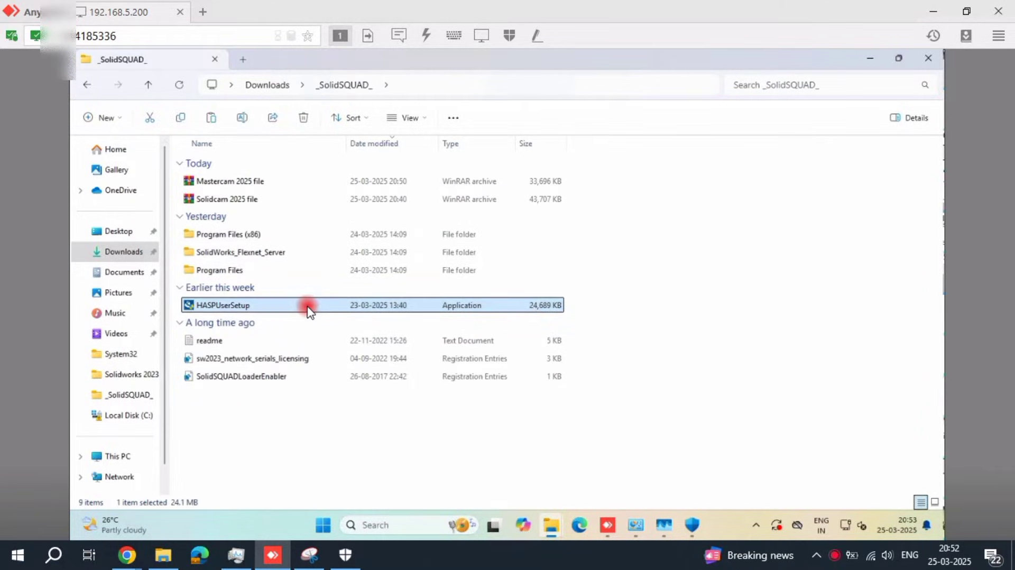
{"action": "right_click", "coordinate": [273, 304]}
{"action": "left_click", "coordinate": [350, 271]}
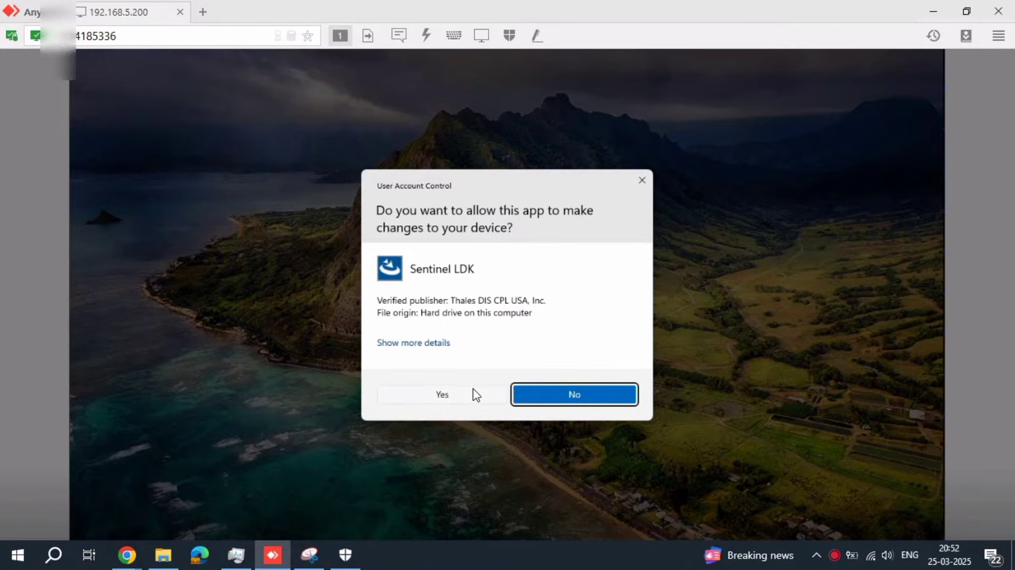
{"action": "left_click", "coordinate": [476, 393]}
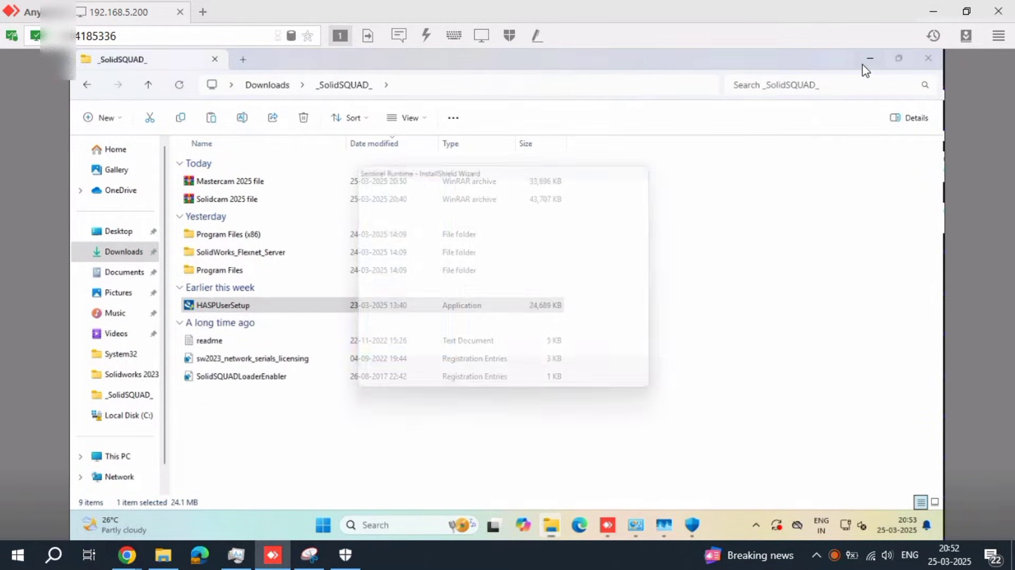
{"action": "left_click", "coordinate": [928, 58]}
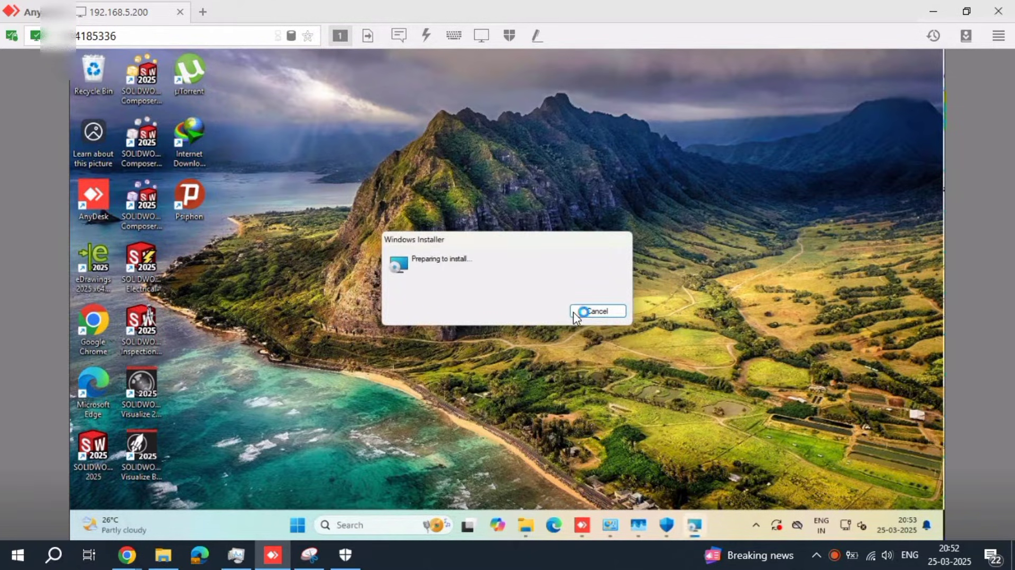
- Accept the Sentinel Runtime license, install and finish setup, then refresh the desktop
{"action": "left_click", "coordinate": [594, 387]}
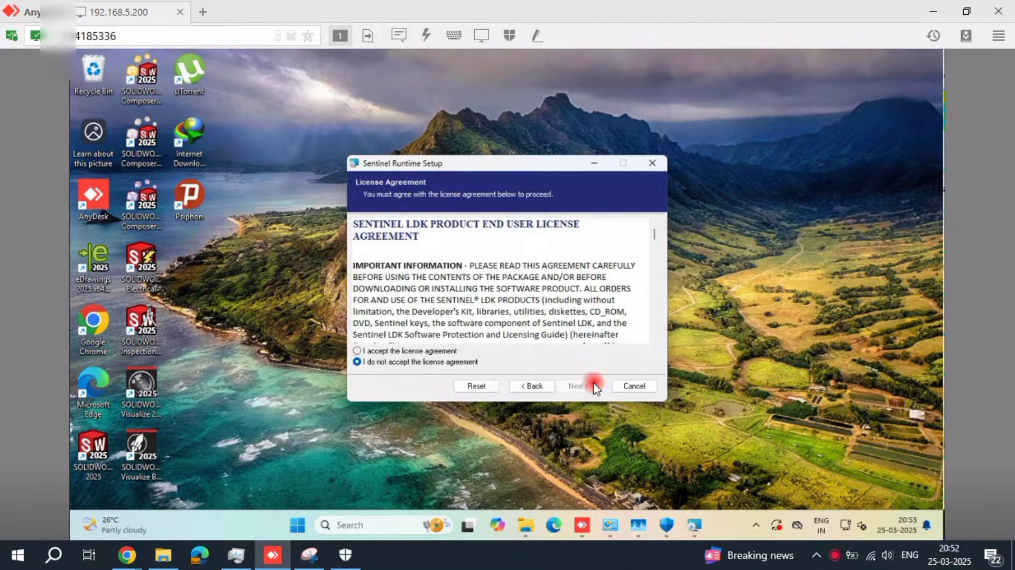
{"action": "left_click", "coordinate": [481, 351]}
{"action": "left_click", "coordinate": [573, 386]}
{"action": "left_click", "coordinate": [574, 386]}
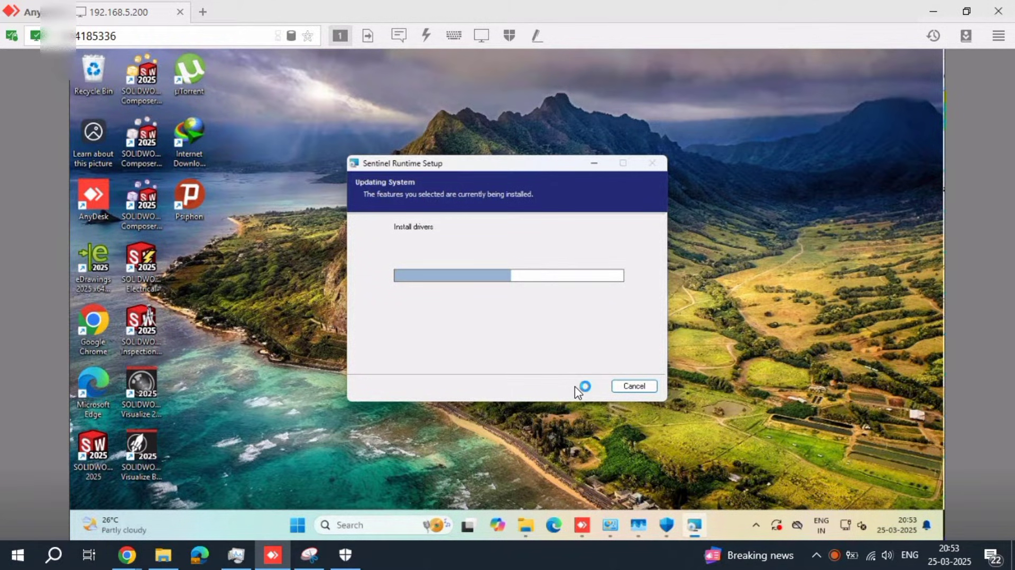
{"action": "left_click", "coordinate": [575, 386]}
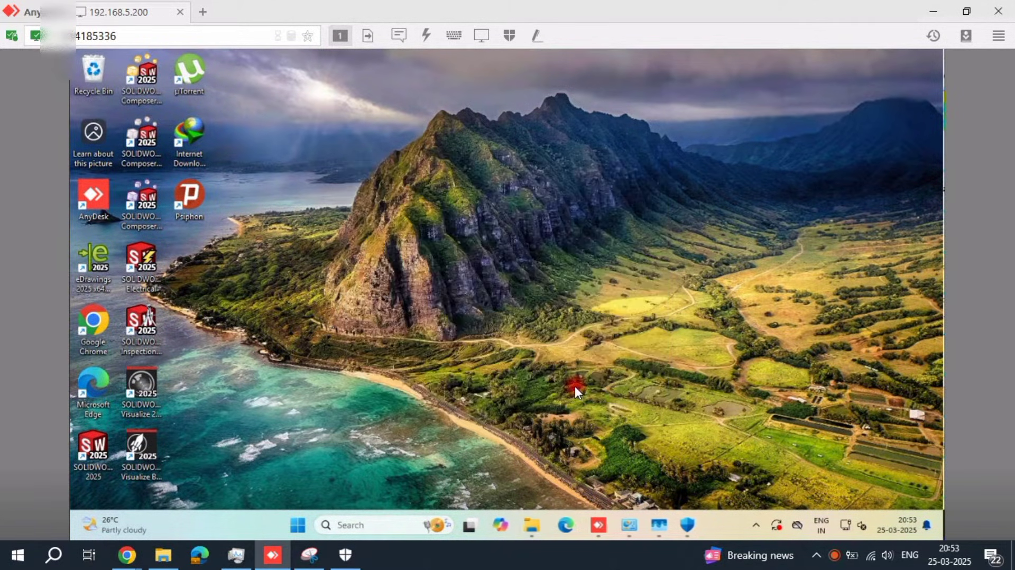
{"action": "right_click", "coordinate": [513, 194]}
{"action": "left_click", "coordinate": [606, 288]}
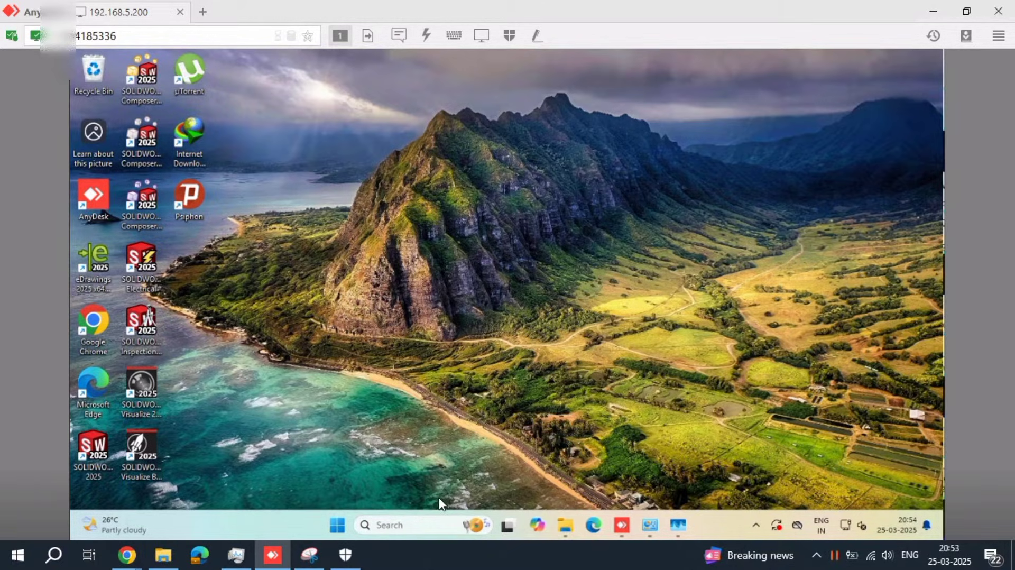
- Search 'defe' to open Windows Security and close the pop-up covering it
{"action": "left_click", "coordinate": [425, 524]}
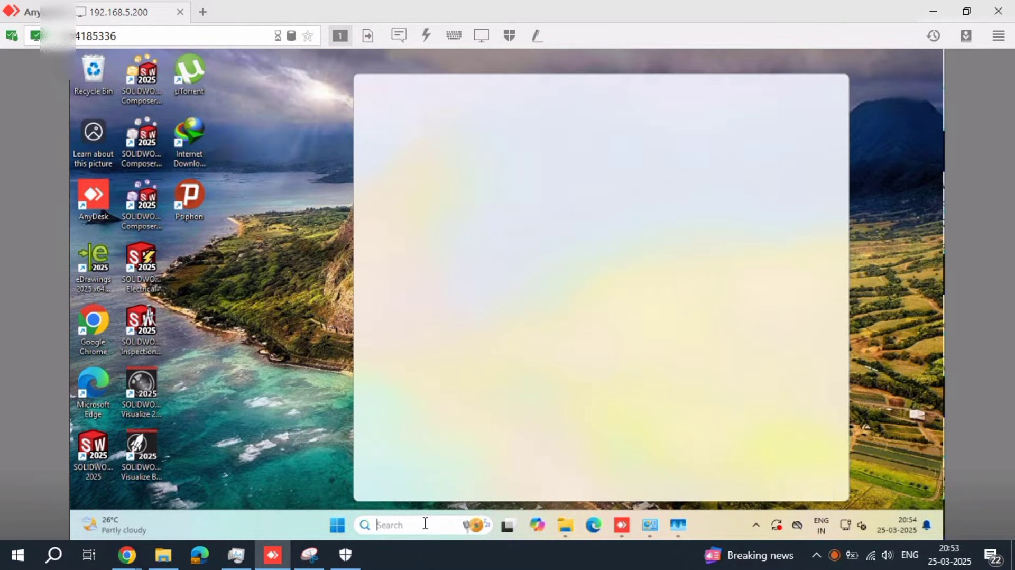
{"action": "type", "text": "defe"}
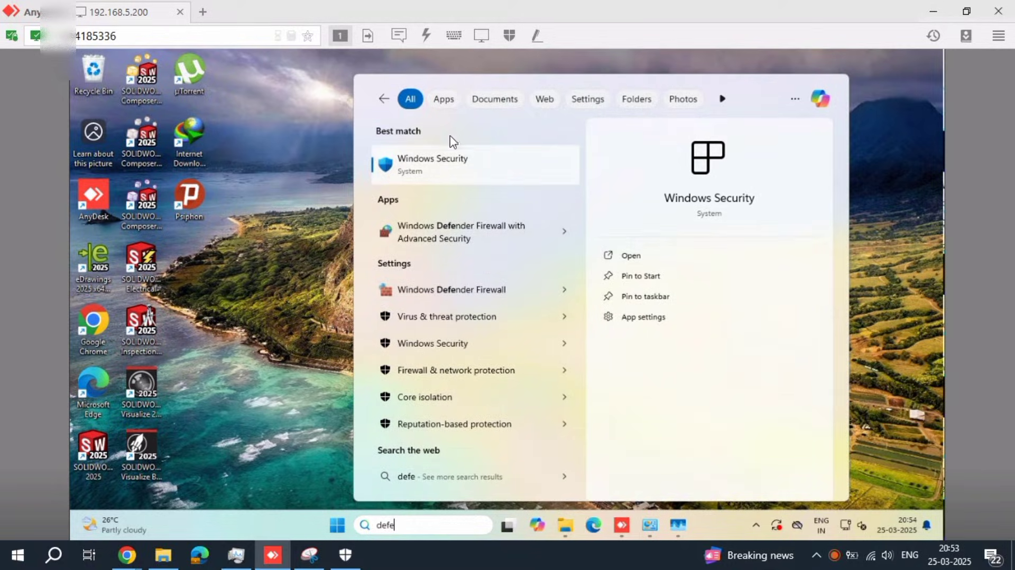
{"action": "left_click", "coordinate": [451, 180]}
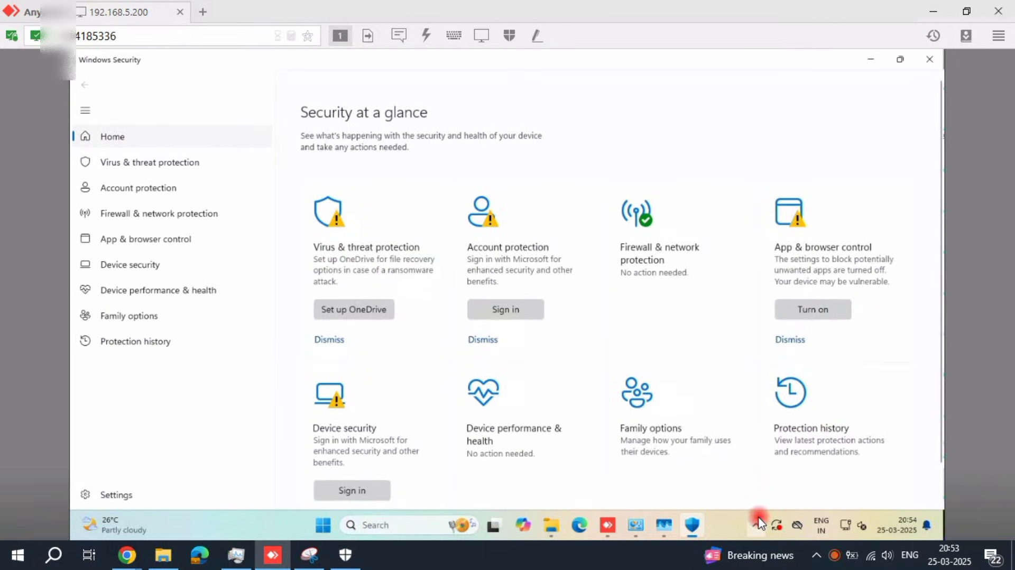
{"action": "left_click", "coordinate": [756, 525]}
{"action": "left_click", "coordinate": [861, 482]}
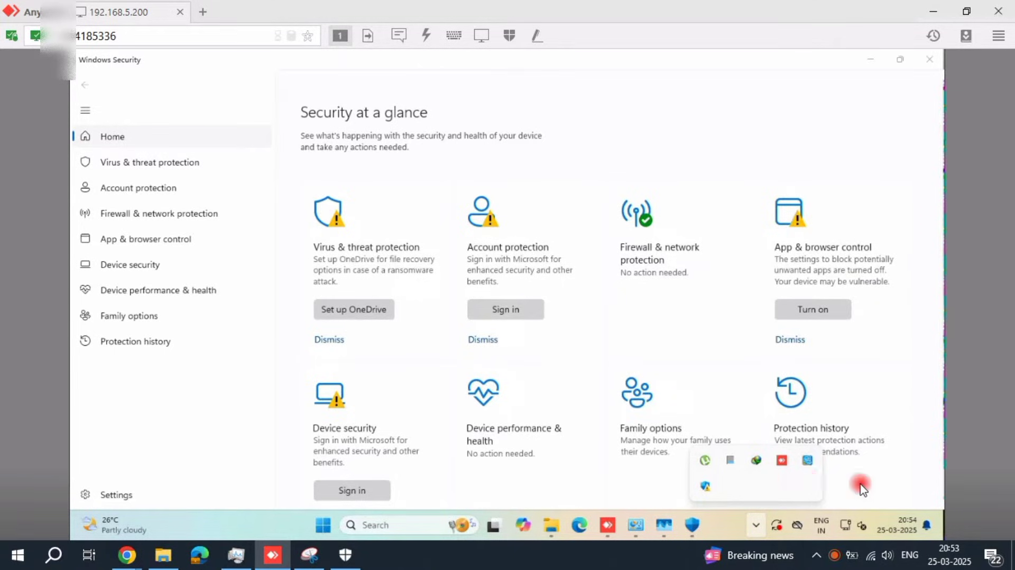
- Switch Real-time protection off, approve UAC, dismiss the notification and minimize Windows Security
{"action": "left_click", "coordinate": [392, 247]}
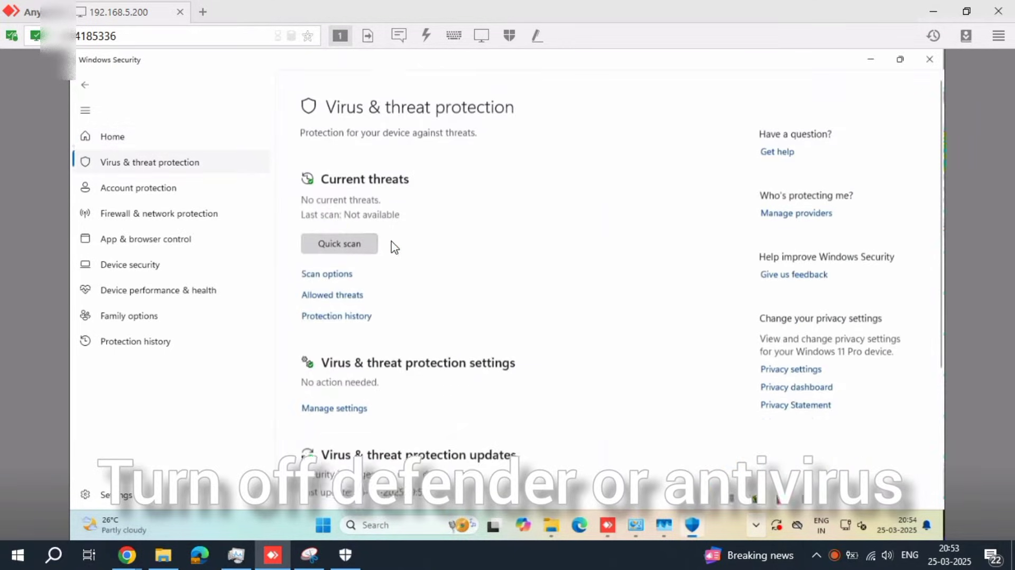
{"action": "left_click", "coordinate": [336, 398]}
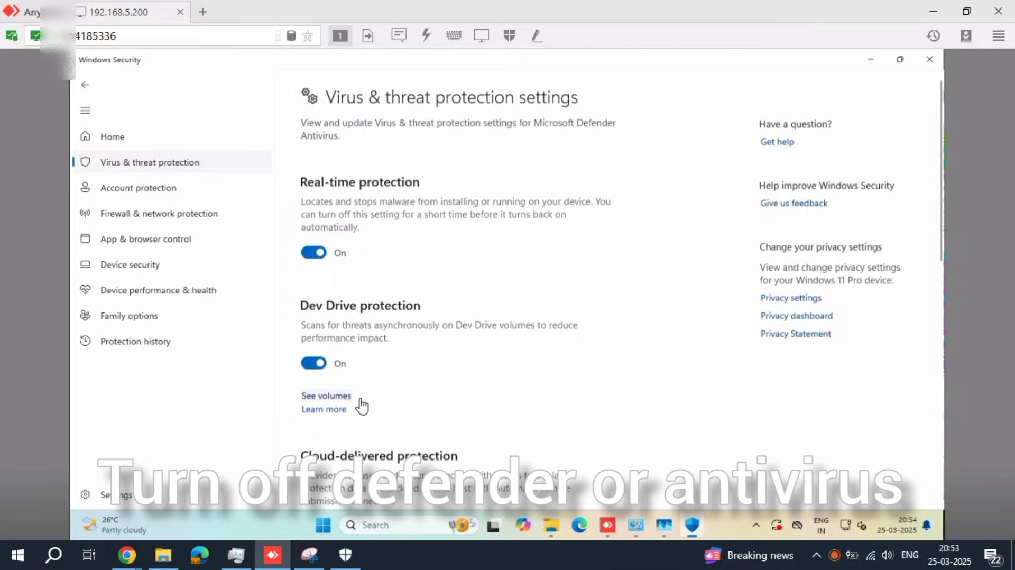
{"action": "left_click", "coordinate": [311, 253]}
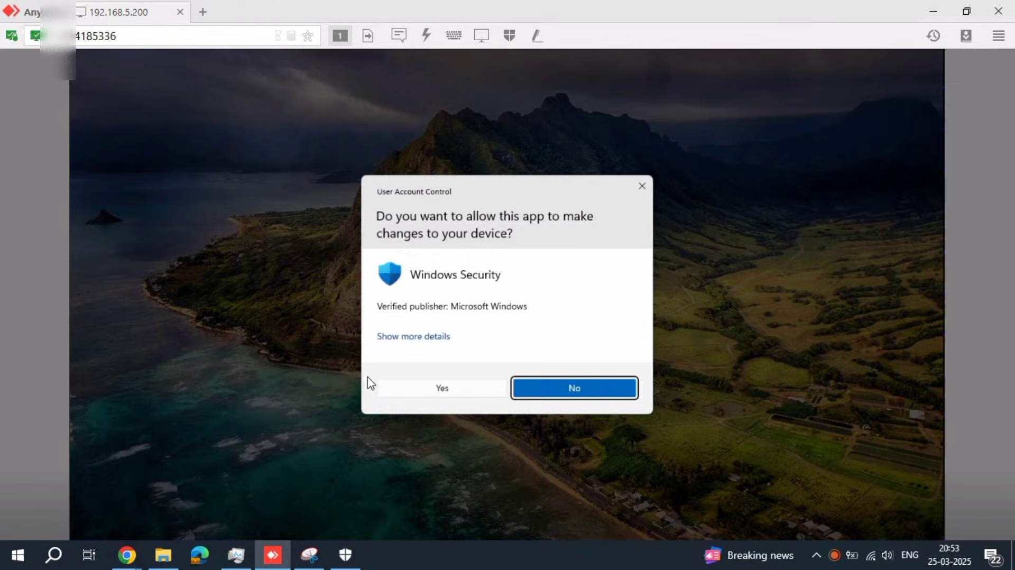
{"action": "left_click", "coordinate": [397, 388]}
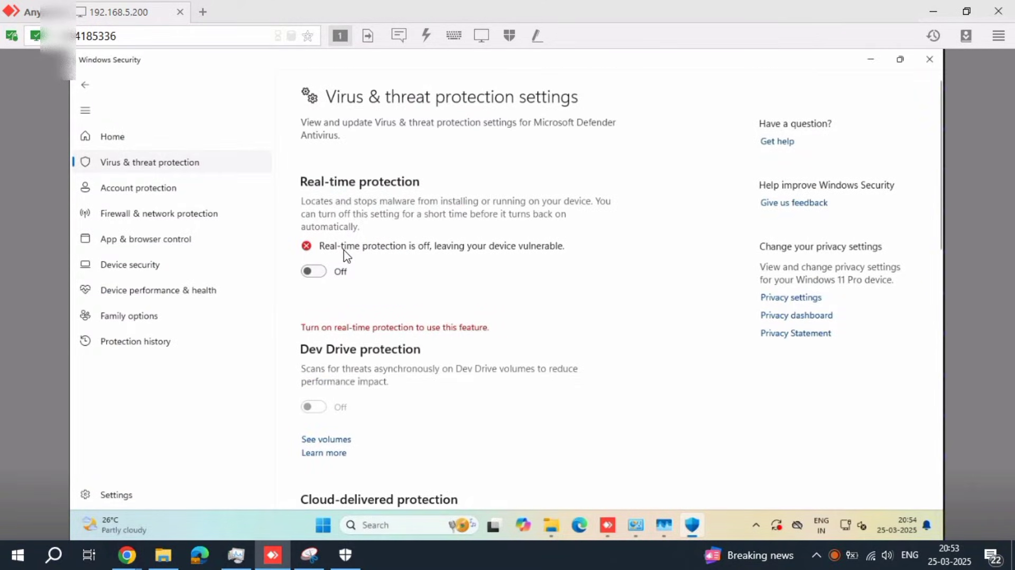
{"action": "scroll", "coordinate": [347, 256], "scroll_direction": "down", "scroll_amount": 5}
{"action": "scroll", "coordinate": [449, 274], "scroll_direction": "up", "scroll_amount": 5}
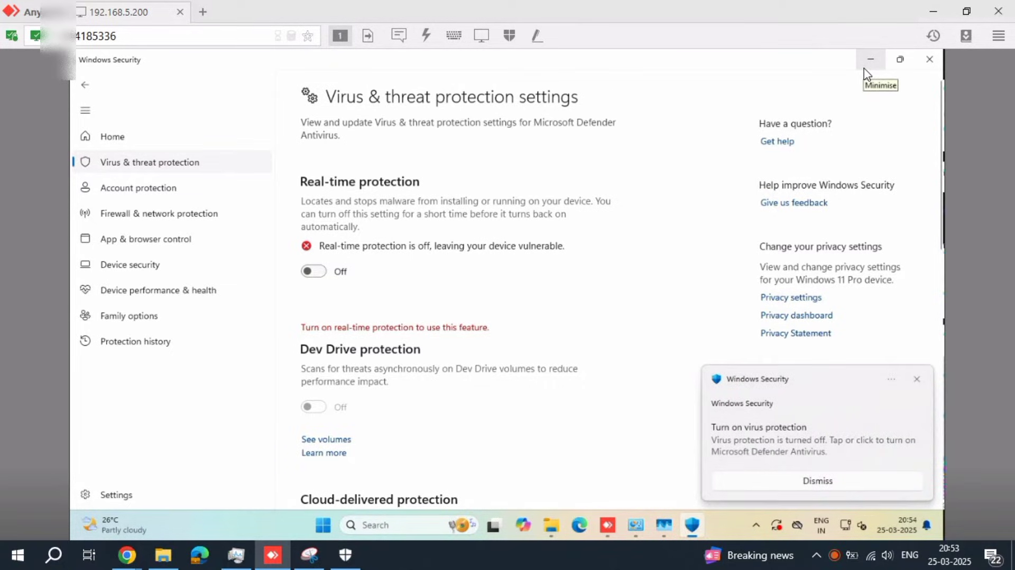
{"action": "left_click", "coordinate": [916, 380]}
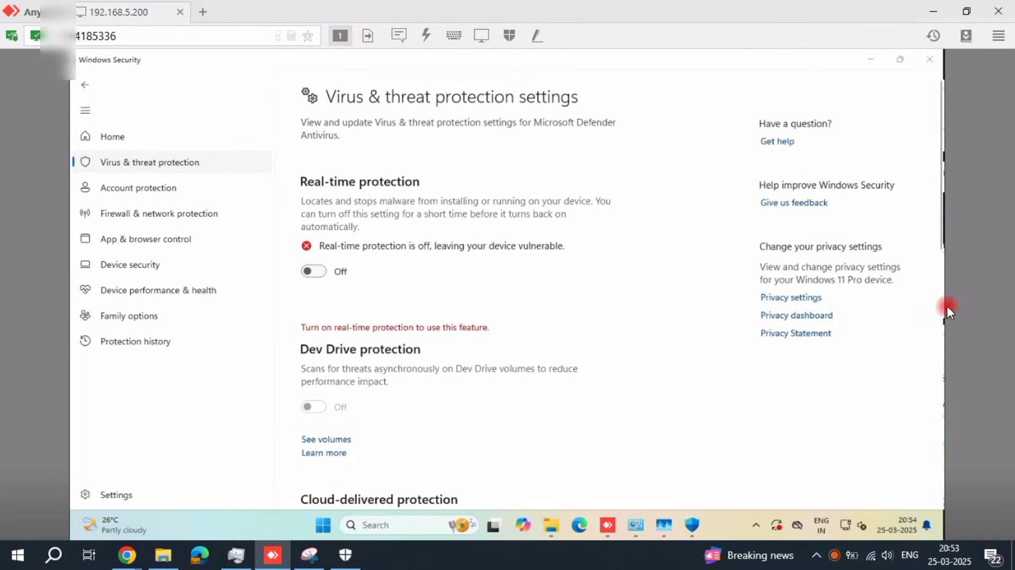
{"action": "left_click", "coordinate": [870, 59]}
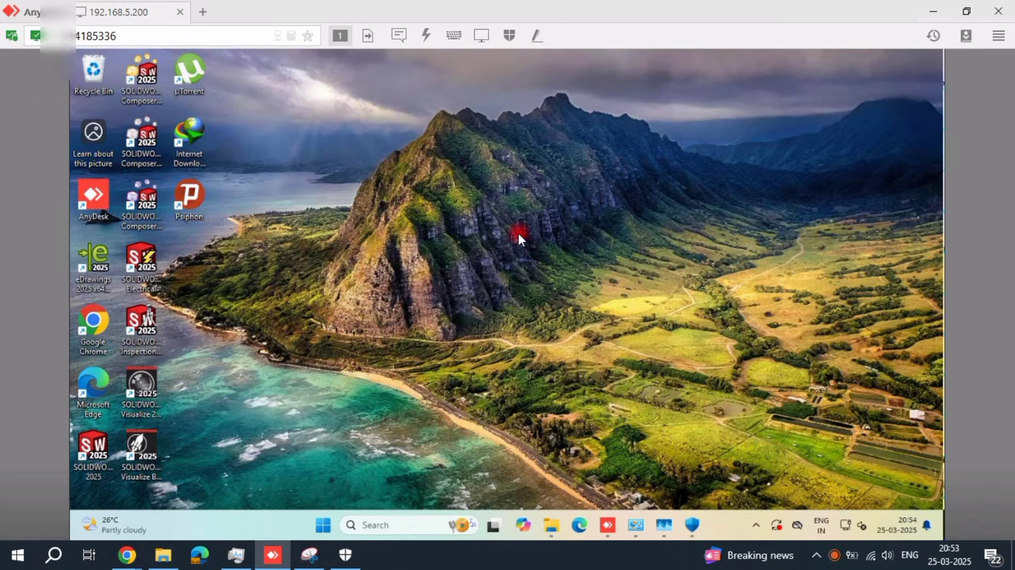
- Restore the _SolidSQUAD_ window and extract the Mastercam 2025 file archive to its own folder
{"action": "right_click", "coordinate": [518, 230]}
{"action": "left_click", "coordinate": [604, 288]}
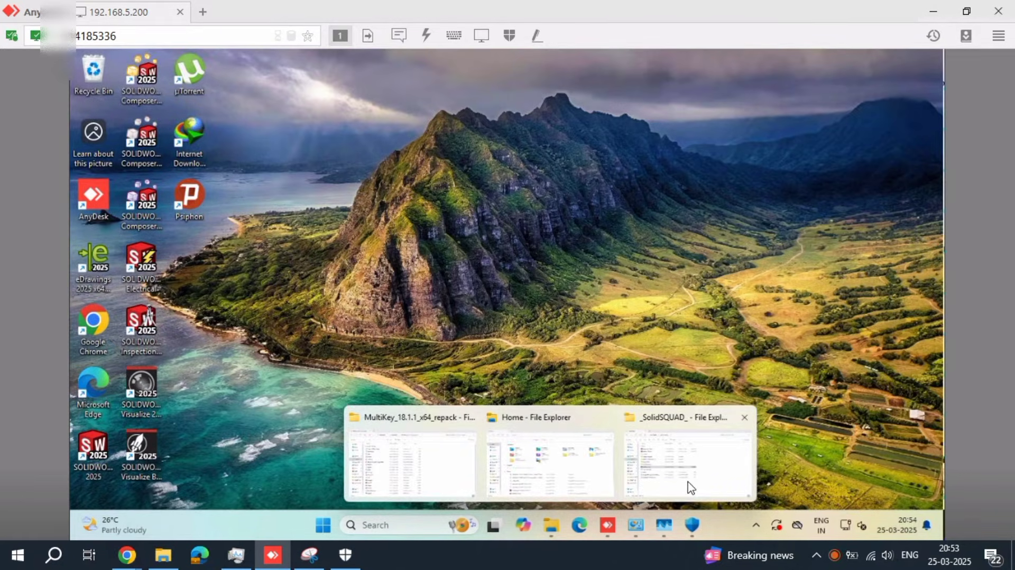
{"action": "left_click", "coordinate": [696, 456]}
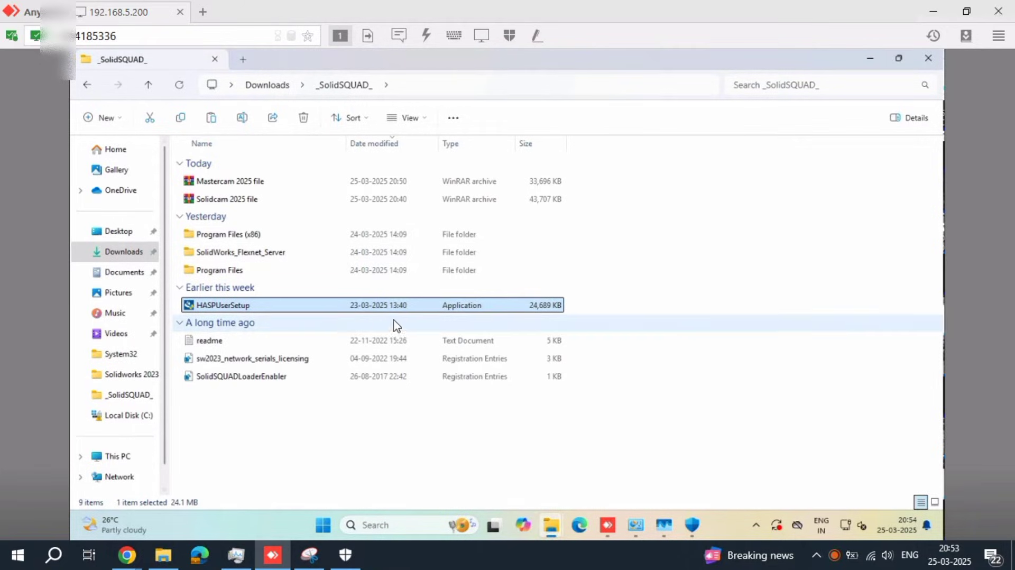
{"action": "left_click", "coordinate": [396, 180]}
{"action": "right_click", "coordinate": [397, 183]}
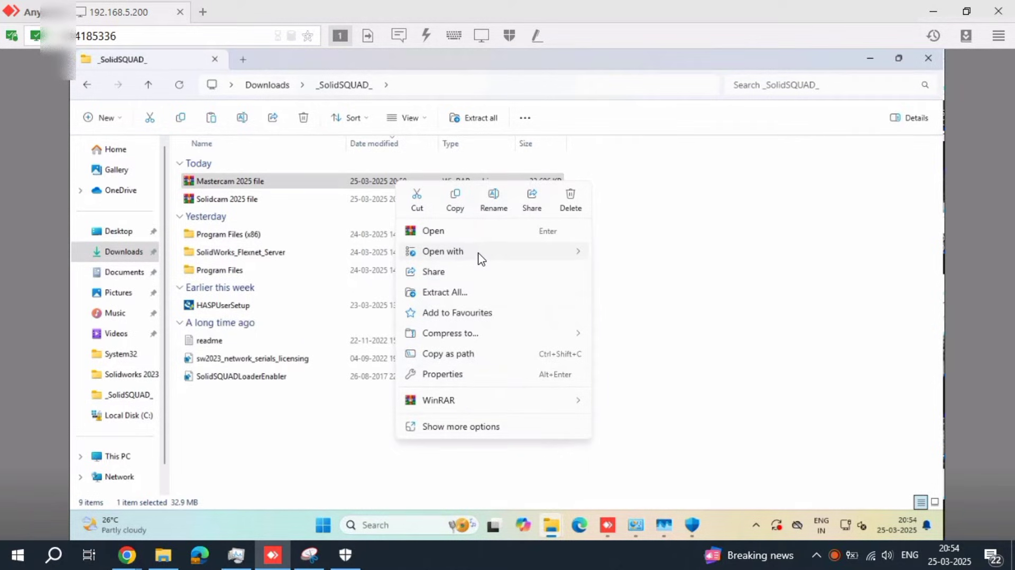
{"action": "mouse_move", "coordinate": [443, 252]}
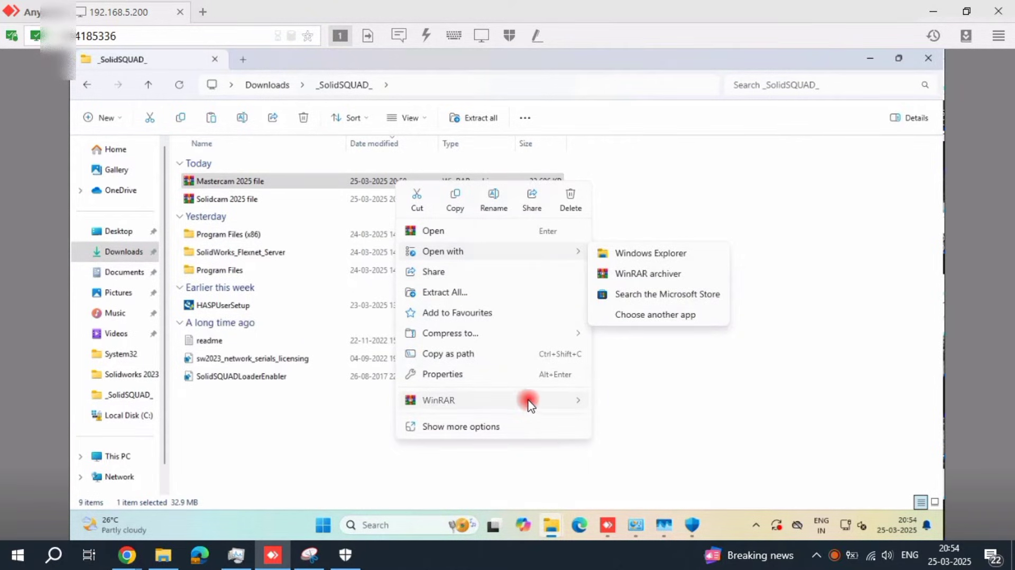
{"action": "left_click", "coordinate": [739, 439]}
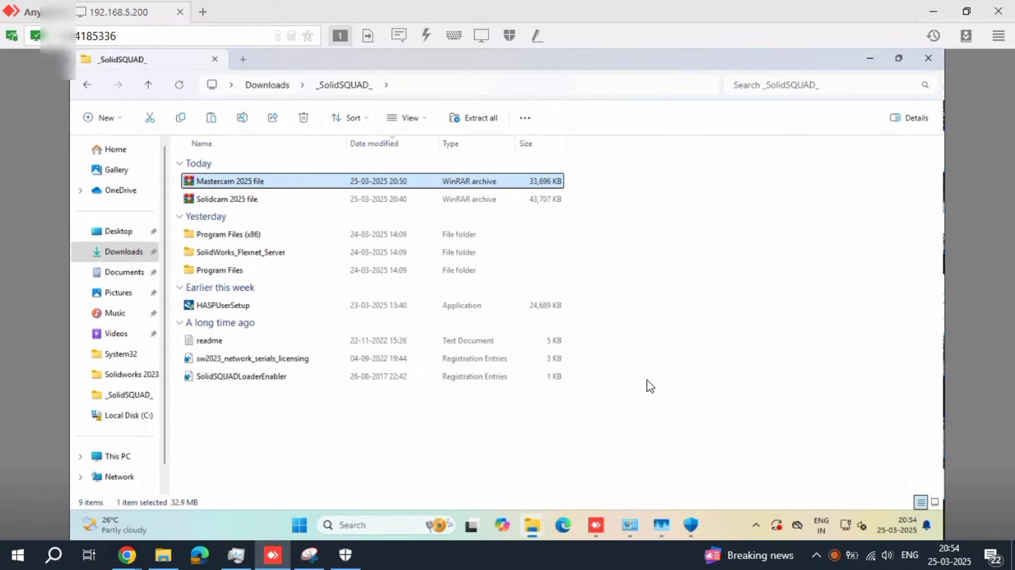
- Open the extracted Crack folder and select the MultiKey_18.1.1_x64 folder
{"action": "double_click", "coordinate": [349, 219]}
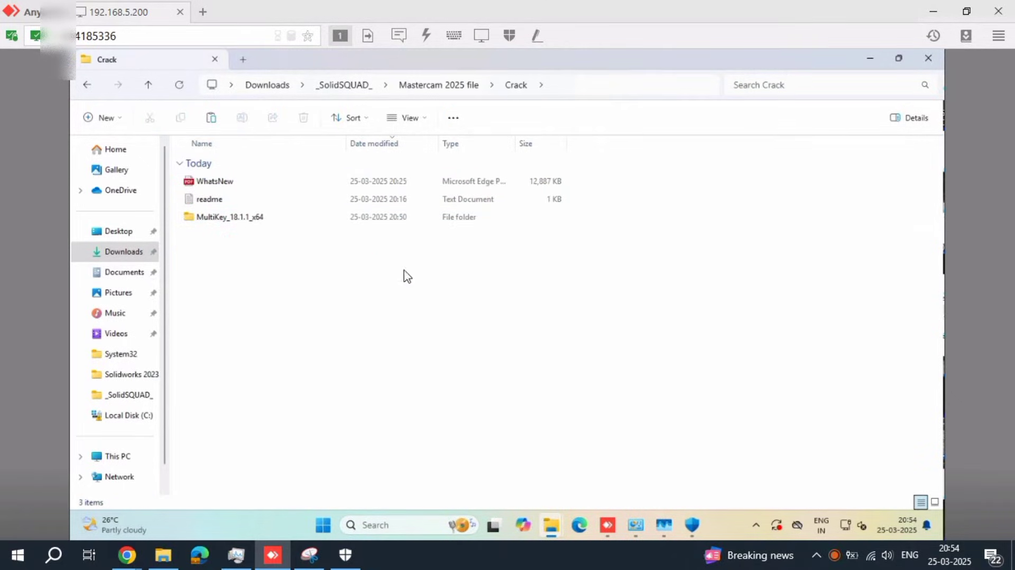
{"action": "left_click", "coordinate": [251, 225]}
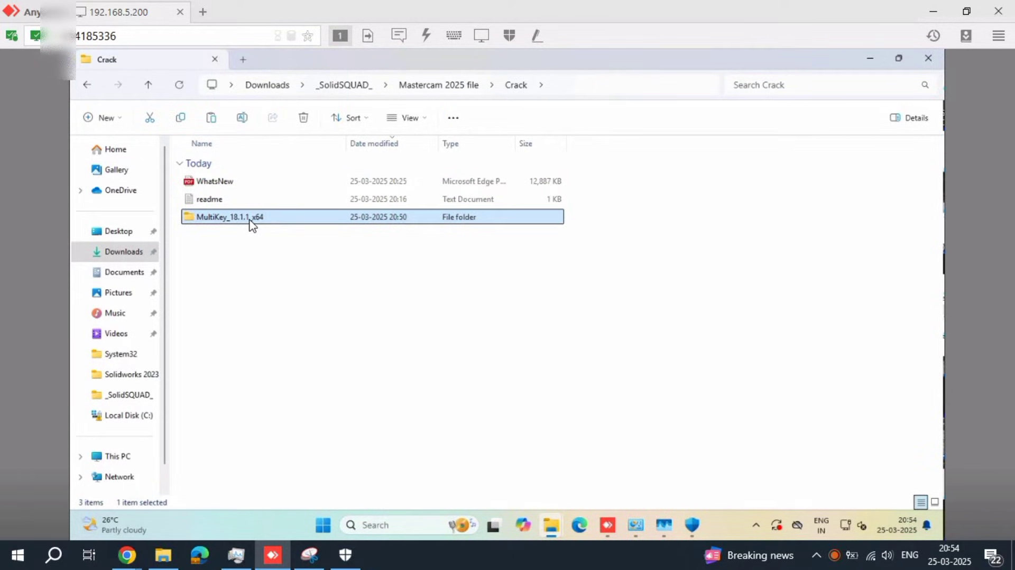
{"action": "right_click", "coordinate": [251, 225]}
{"action": "left_click", "coordinate": [208, 242]}
- Copy MultiKey_18.1.1_x64 and paste it into Local Disk (C:)
{"action": "left_click", "coordinate": [183, 118]}
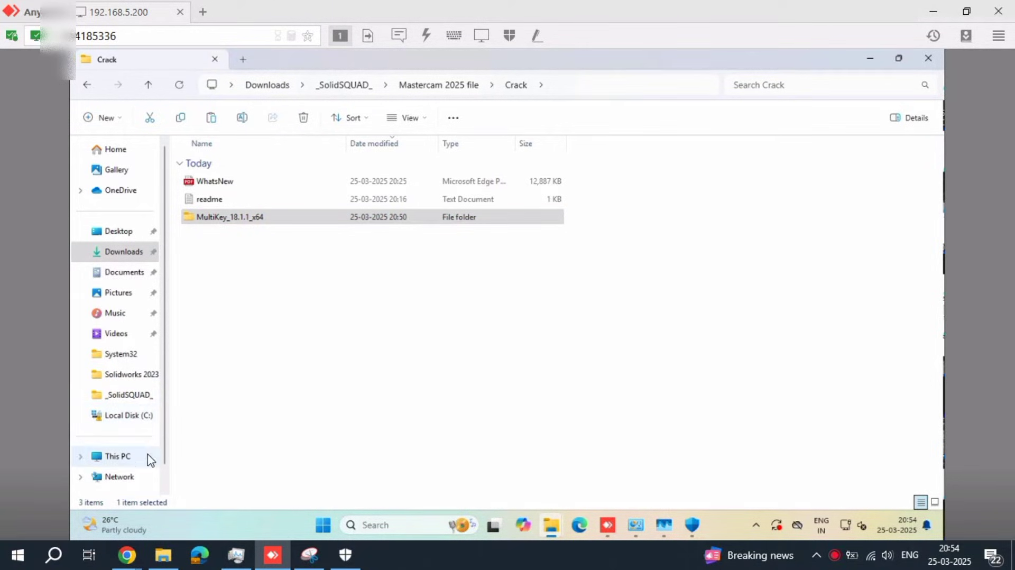
{"action": "left_click", "coordinate": [119, 456]}
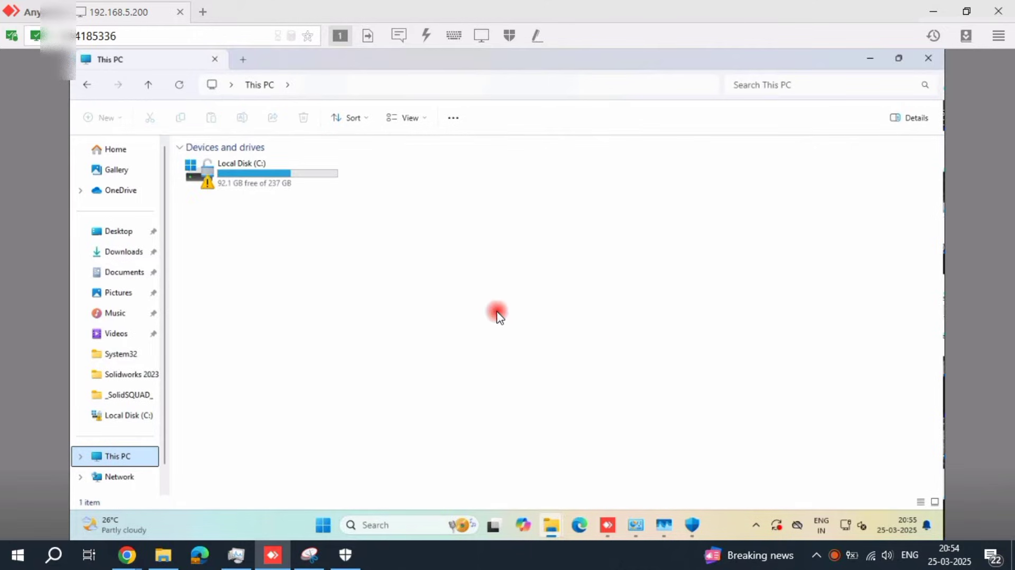
{"action": "left_click", "coordinate": [286, 186]}
{"action": "double_click", "coordinate": [280, 188]}
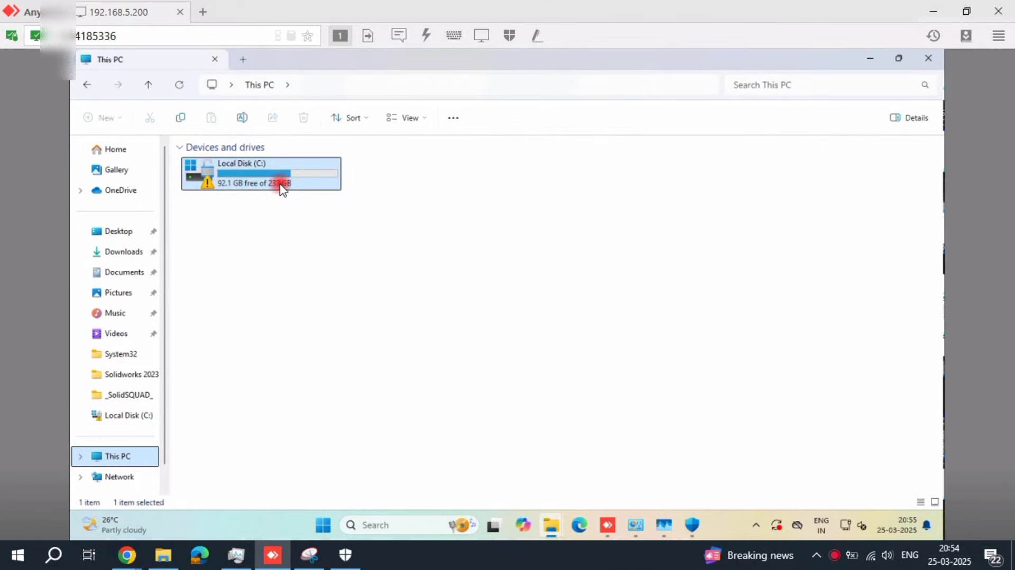
{"action": "left_click", "coordinate": [371, 400]}
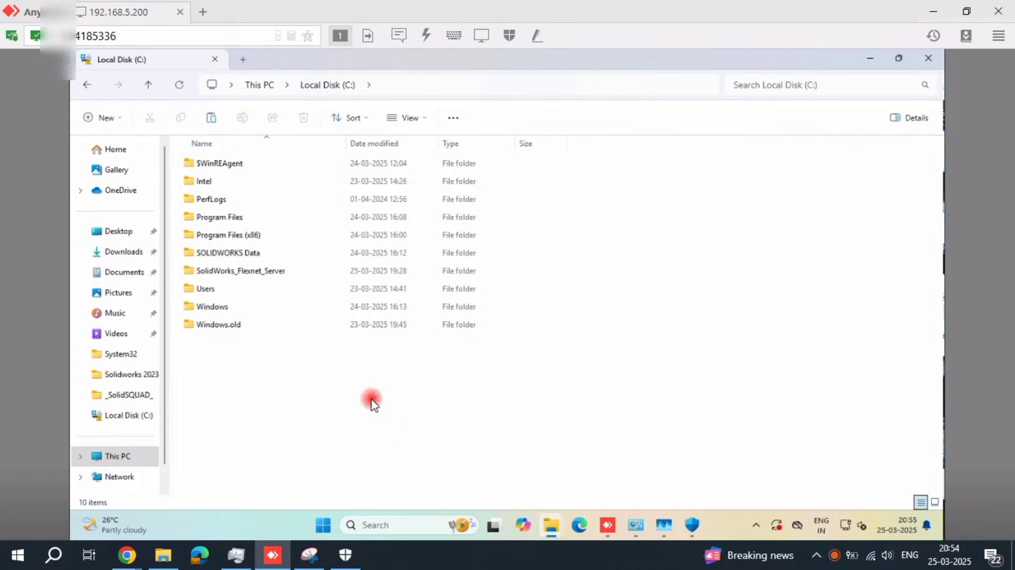
- Refresh the C: listing and open the pasted MultiKey_18.1.1_x64 folder
{"action": "left_click", "coordinate": [209, 119]}
{"action": "right_click", "coordinate": [689, 298]}
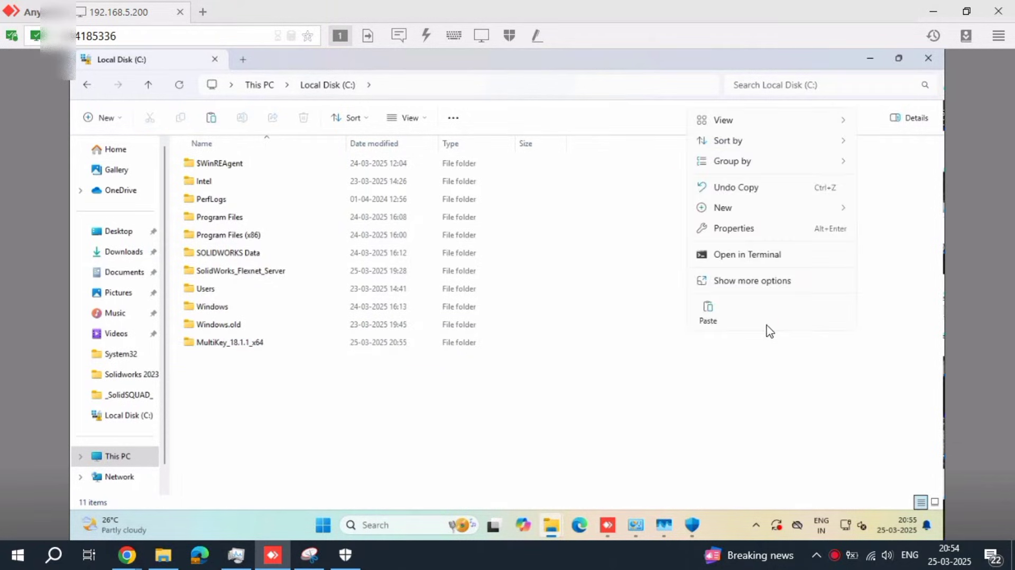
{"action": "left_click", "coordinate": [740, 294]}
{"action": "left_click", "coordinate": [813, 346]}
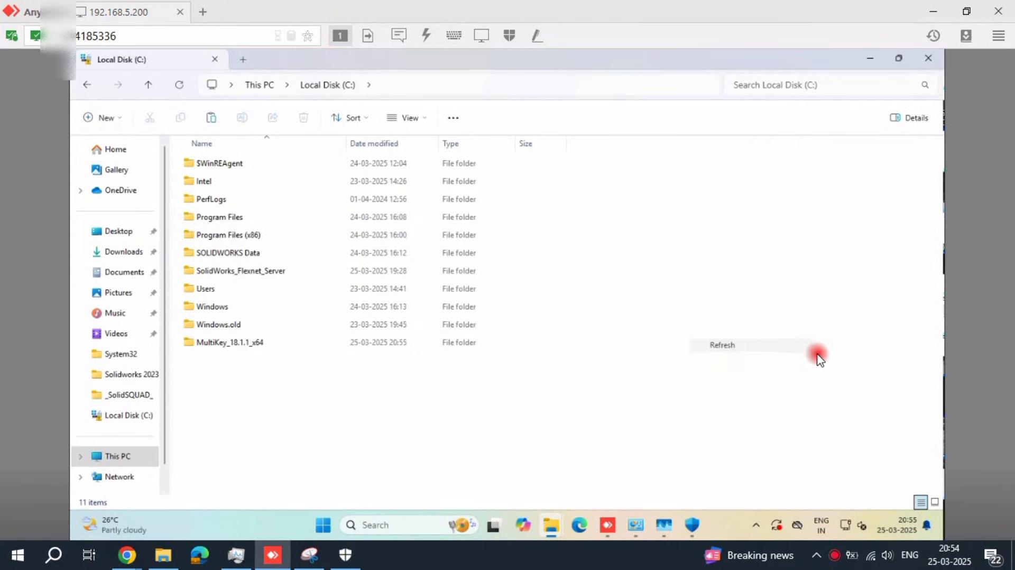
{"action": "double_click", "coordinate": [310, 201]}
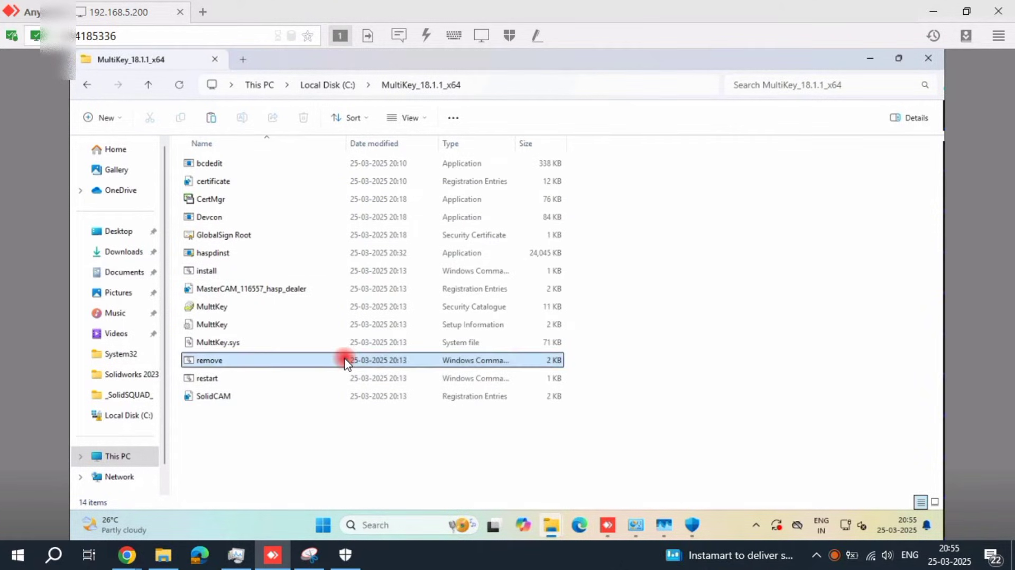
- Run the MultiKey remove script as administrator and close the console once it completes
{"action": "right_click", "coordinate": [343, 359]}
{"action": "left_click", "coordinate": [420, 192]}
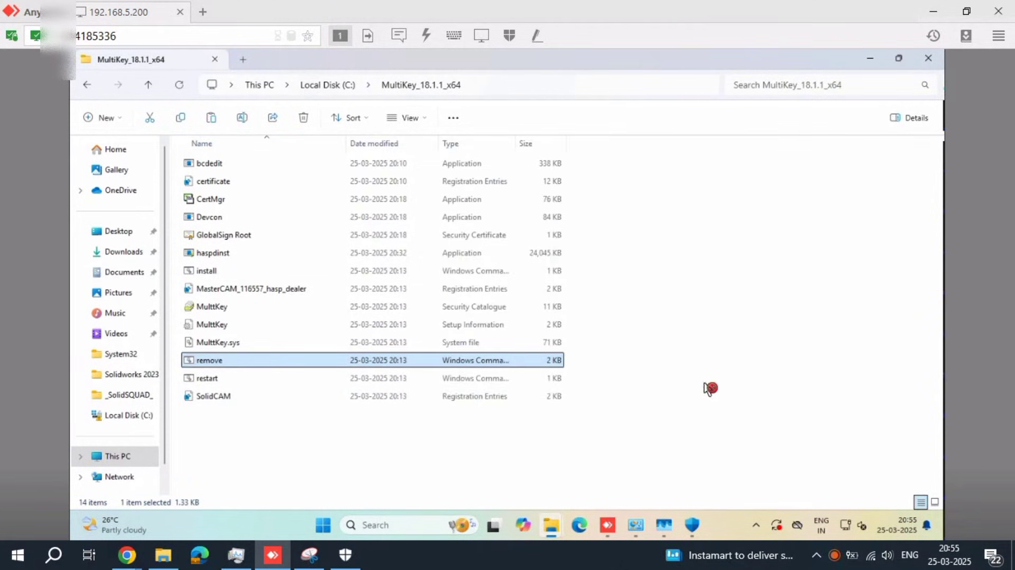
{"action": "left_click", "coordinate": [494, 393]}
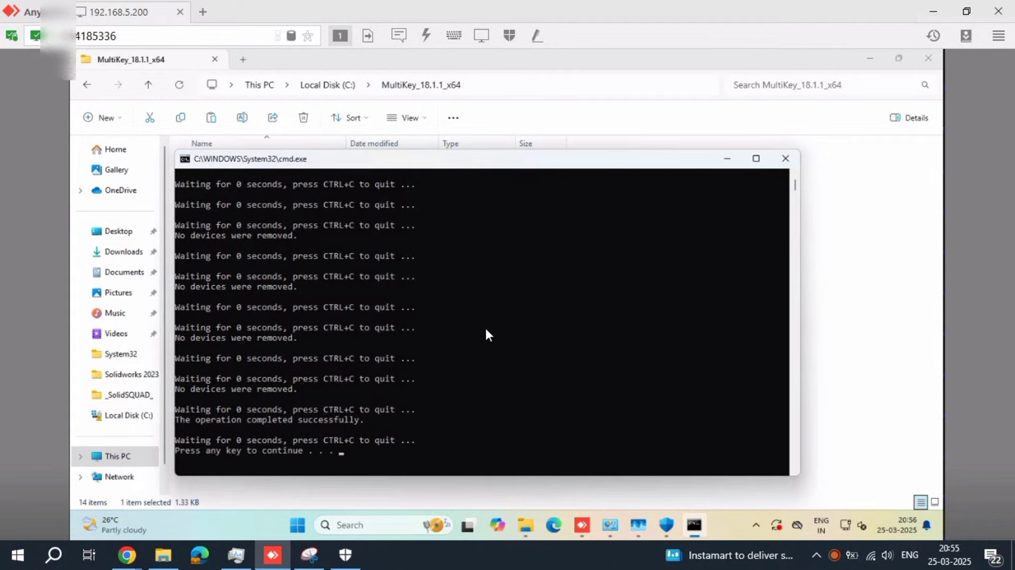
{"action": "key", "text": "Return"}
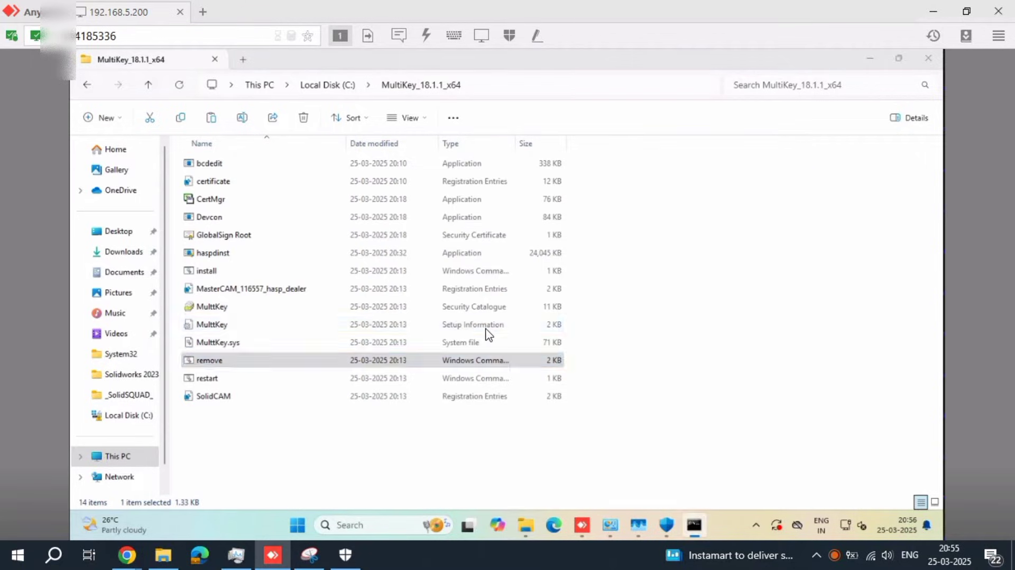
- Merge the SolidCAM registry file, approving UAC and confirming the addition
{"action": "left_click", "coordinate": [791, 396]}
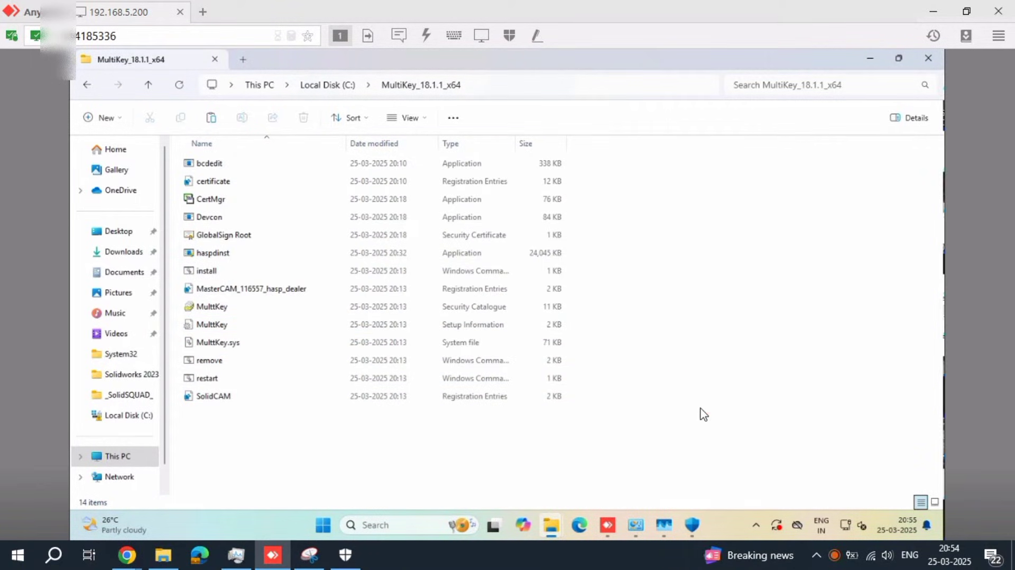
{"action": "left_click", "coordinate": [535, 399]}
{"action": "double_click", "coordinate": [532, 398]}
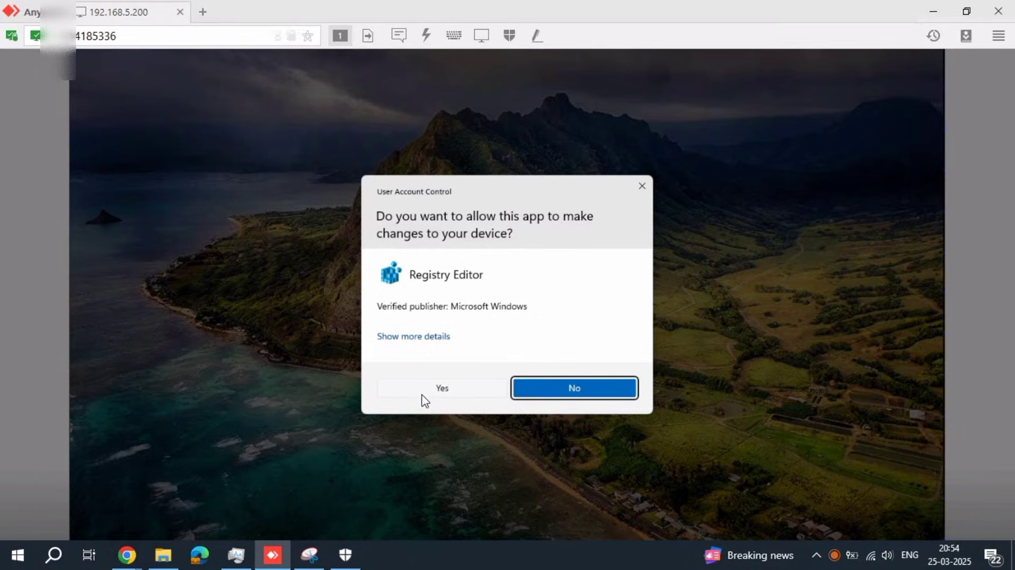
{"action": "left_click", "coordinate": [423, 397]}
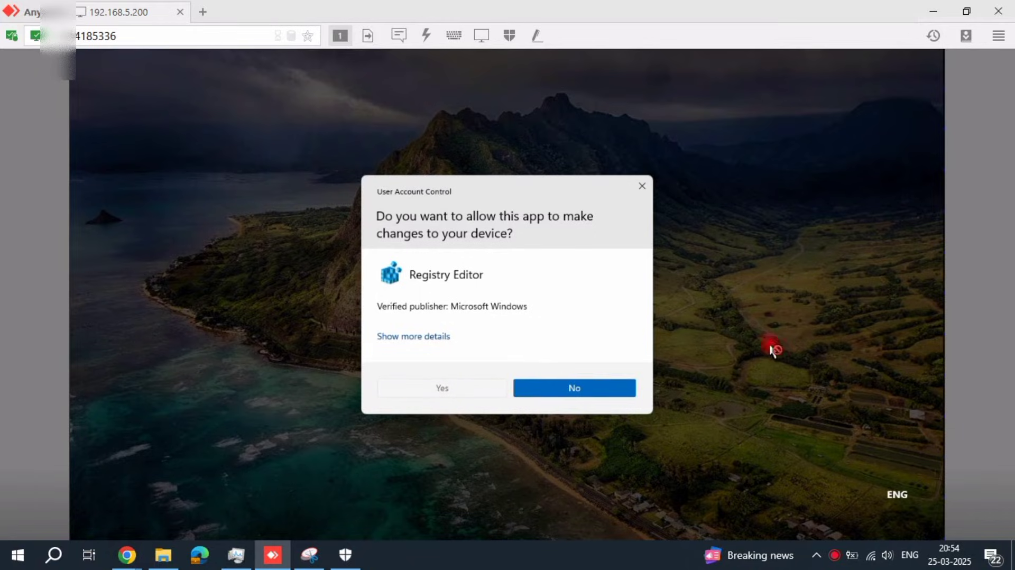
{"action": "left_click", "coordinate": [602, 301]}
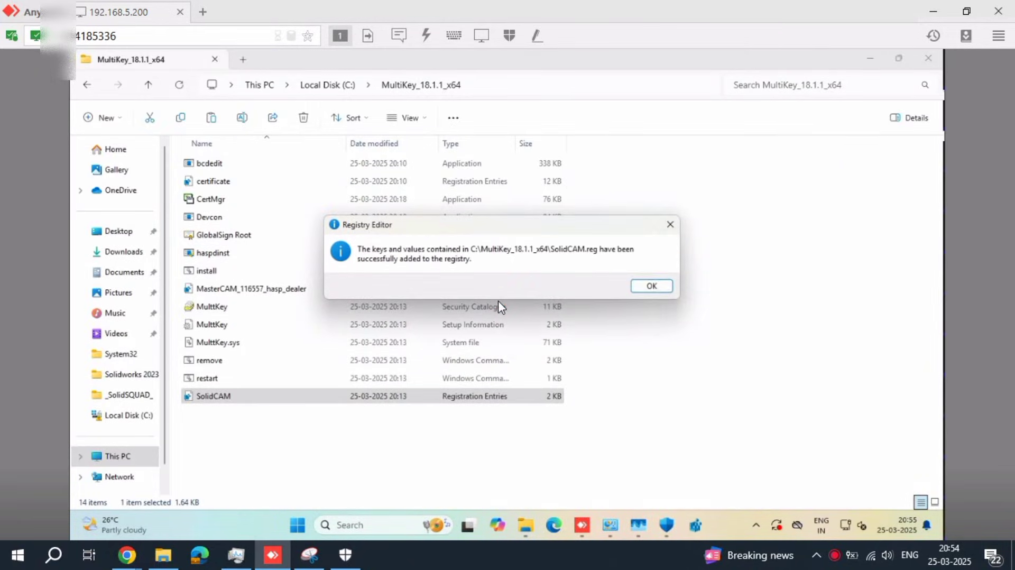
{"action": "left_click", "coordinate": [652, 286]}
- Merge the MasterCAM_116557_hasp_dealer registry file and dismiss the keys-added confirmation
{"action": "double_click", "coordinate": [487, 290]}
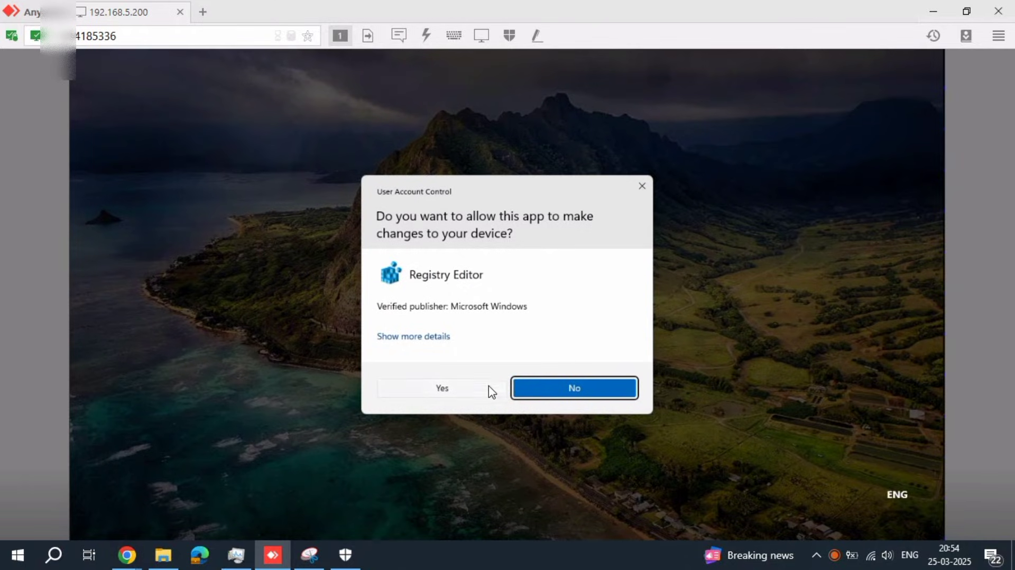
{"action": "left_click", "coordinate": [489, 387]}
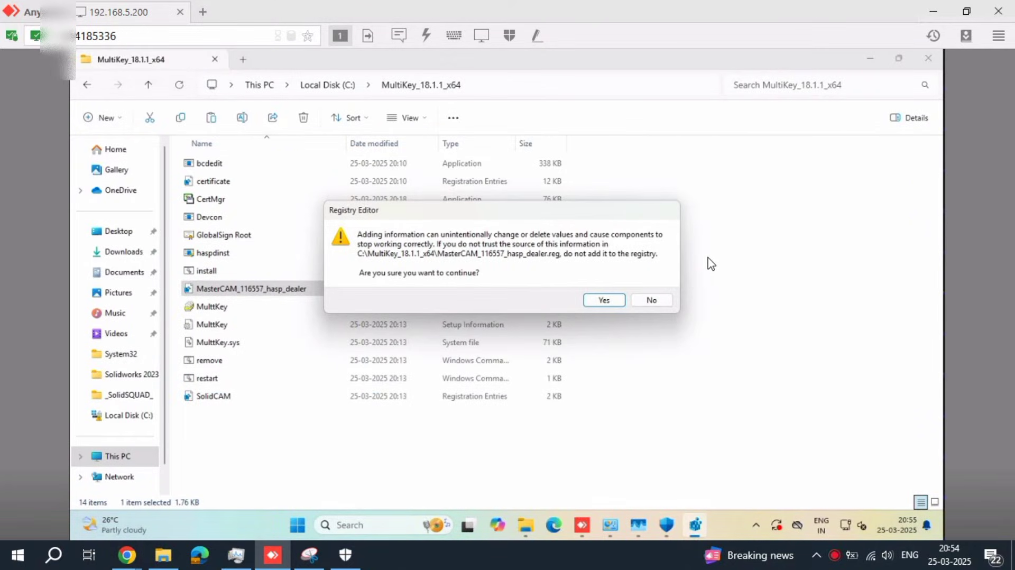
{"action": "left_click", "coordinate": [603, 299]}
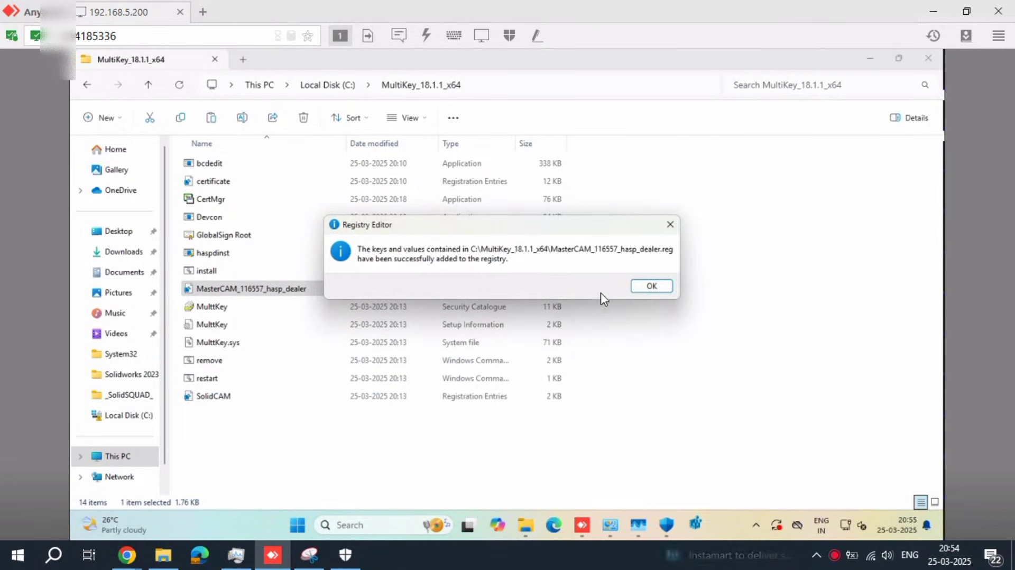
{"action": "left_click", "coordinate": [635, 287]}
- Refresh the MultiKey folder and run the install script as administrator, approving UAC
{"action": "right_click", "coordinate": [753, 253]}
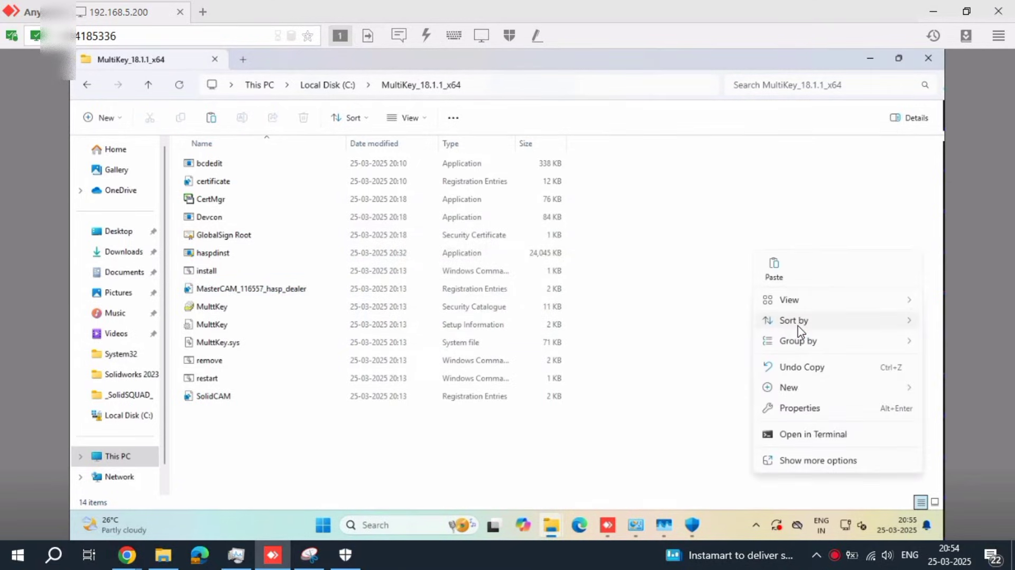
{"action": "left_click", "coordinate": [852, 464]}
{"action": "left_click", "coordinate": [845, 322]}
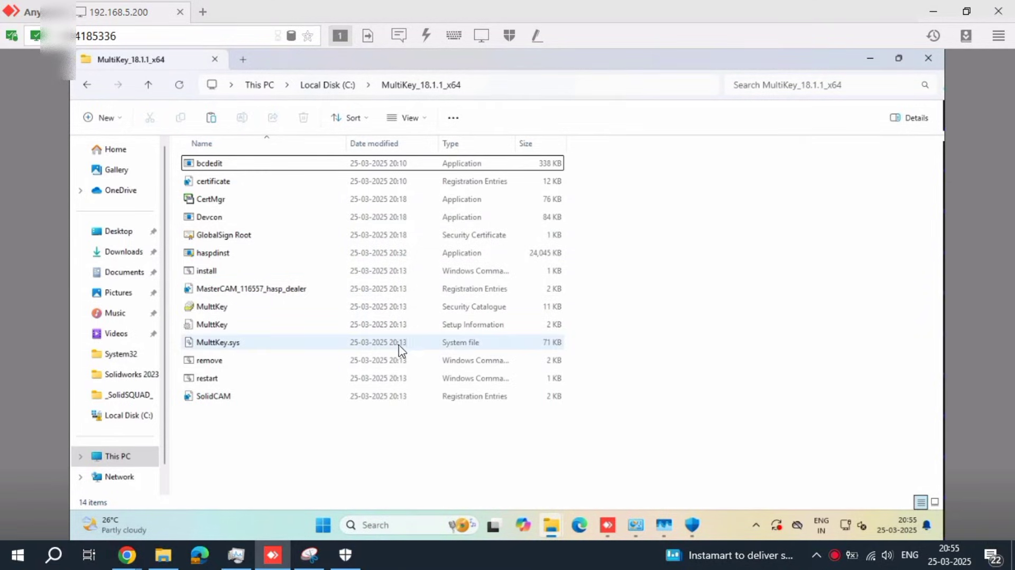
{"action": "left_click", "coordinate": [392, 359]}
{"action": "left_click", "coordinate": [333, 270]}
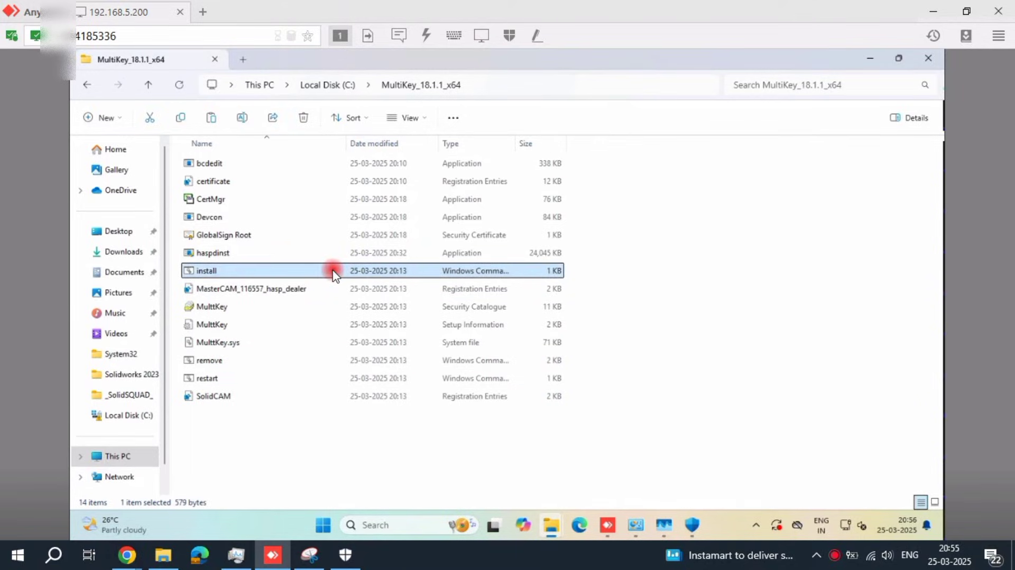
{"action": "right_click", "coordinate": [333, 270]}
{"action": "left_click", "coordinate": [452, 296]}
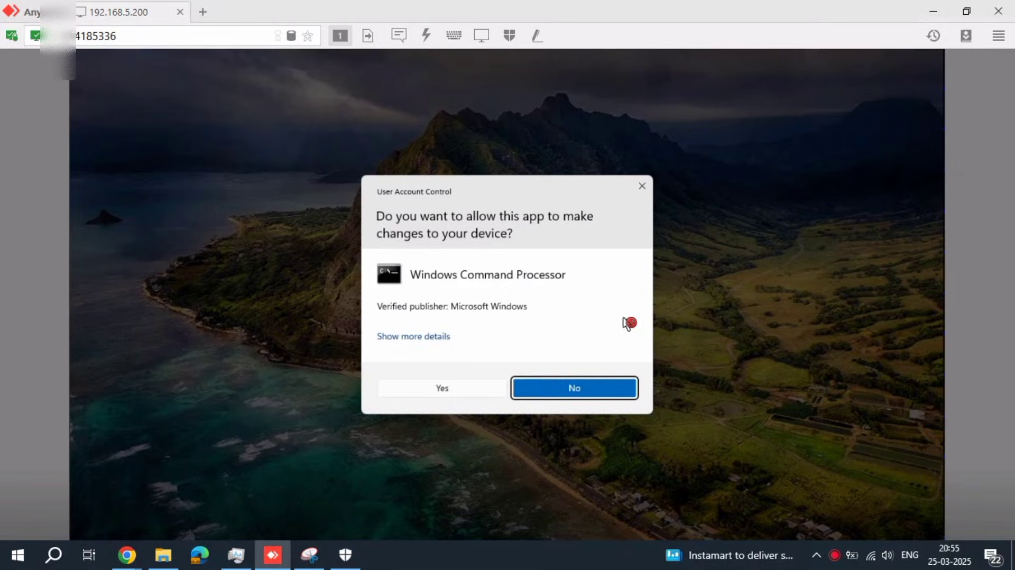
{"action": "left_click", "coordinate": [513, 386]}
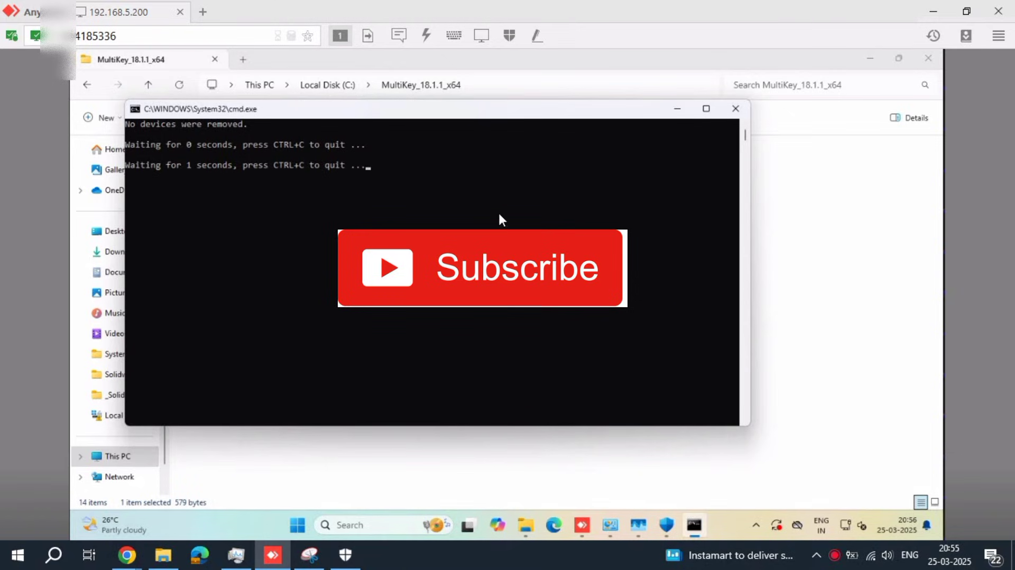
- Reposition the console window and scroll through the install script's output
{"action": "left_click", "coordinate": [430, 120]}
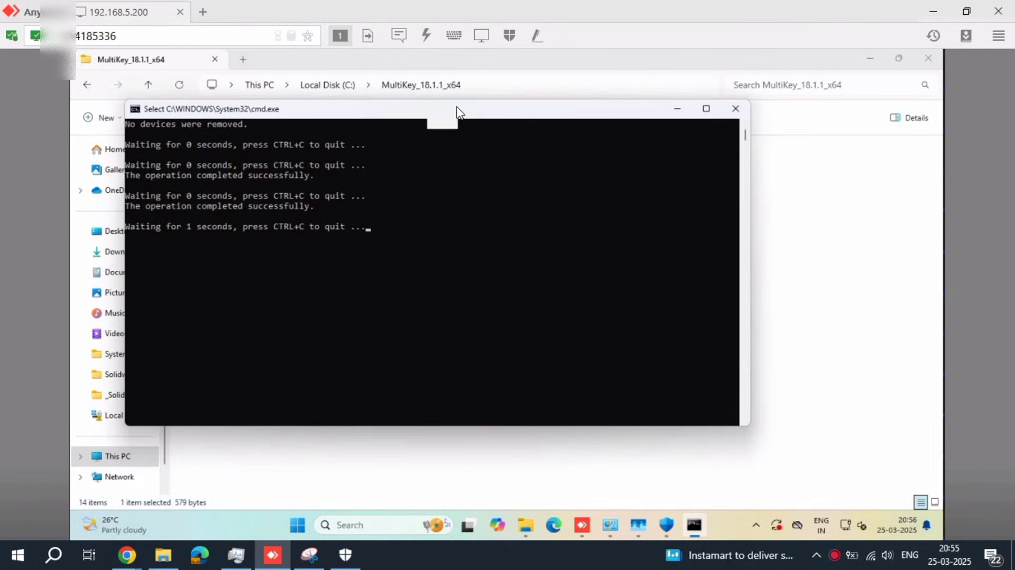
{"action": "left_click_drag", "start_coordinate": [466, 109], "coordinate": [513, 87]}
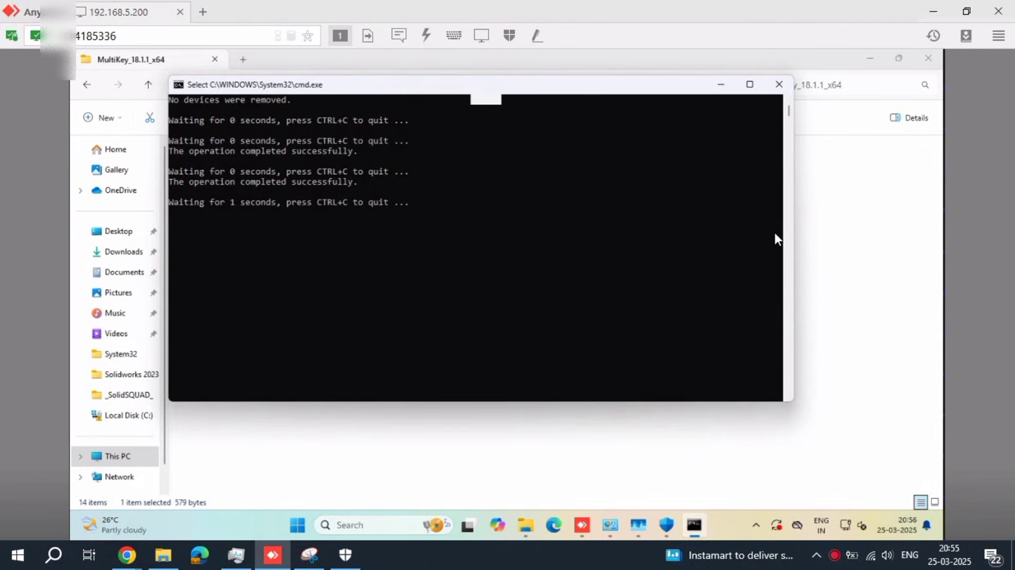
{"action": "scroll", "coordinate": [373, 211], "scroll_direction": "up", "scroll_amount": 1, "text": "ctrl"}
{"action": "scroll", "coordinate": [373, 211], "scroll_direction": "up", "scroll_amount": 1, "text": "ctrl"}
{"action": "scroll", "coordinate": [373, 211], "scroll_direction": "up", "scroll_amount": 1, "text": "ctrl"}
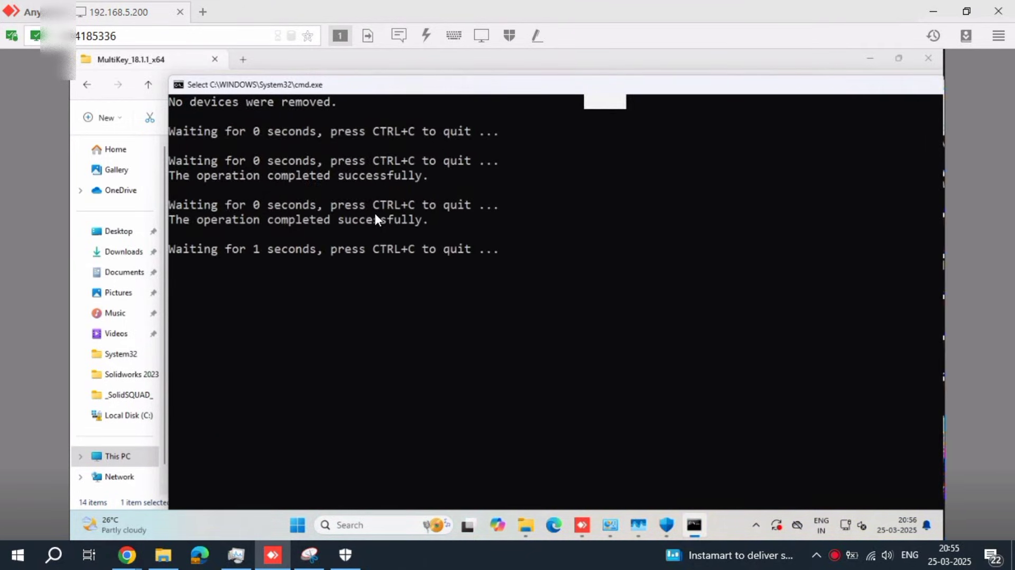
{"action": "scroll", "coordinate": [375, 213], "scroll_direction": "up", "scroll_amount": 1, "text": "ctrl"}
{"action": "scroll", "coordinate": [373, 211], "scroll_direction": "up", "scroll_amount": 1, "text": "ctrl"}
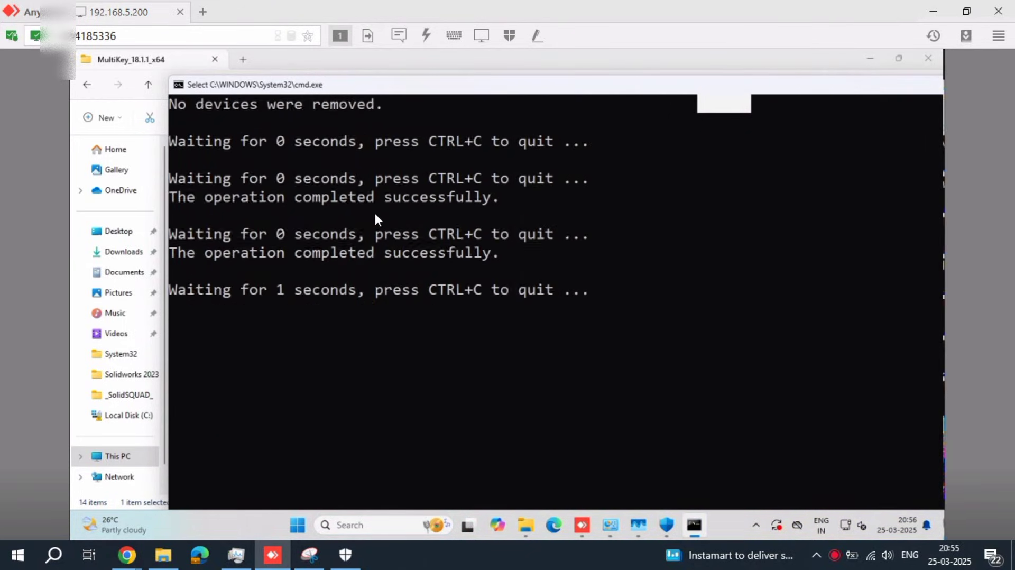
{"action": "scroll", "coordinate": [374, 214], "scroll_direction": "down", "scroll_amount": 2, "text": "ctrl"}
{"action": "scroll", "coordinate": [375, 214], "scroll_direction": "down", "scroll_amount": 2, "text": "ctrl"}
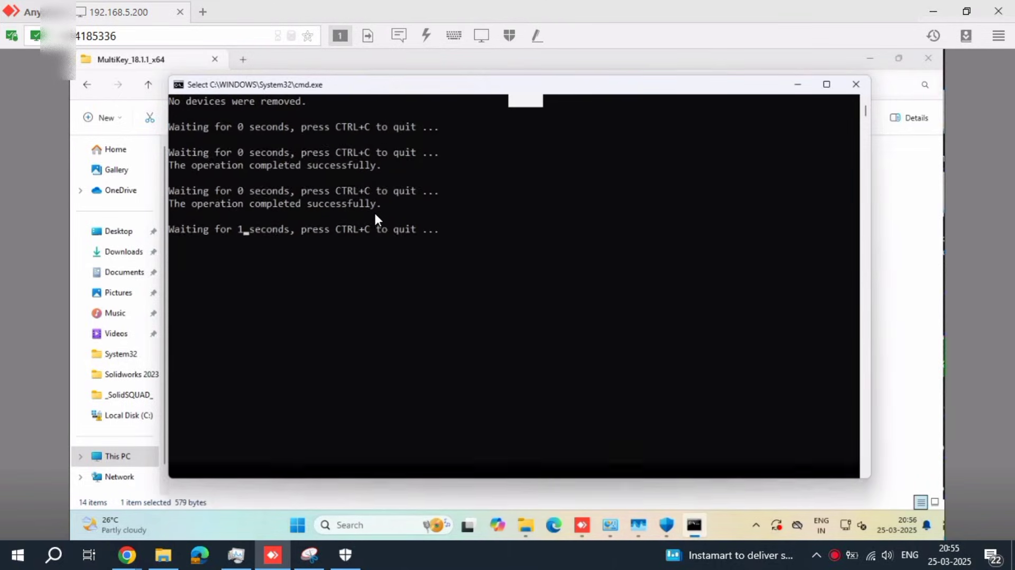
{"action": "scroll", "coordinate": [374, 214], "scroll_direction": "up", "scroll_amount": 1, "text": "ctrl"}
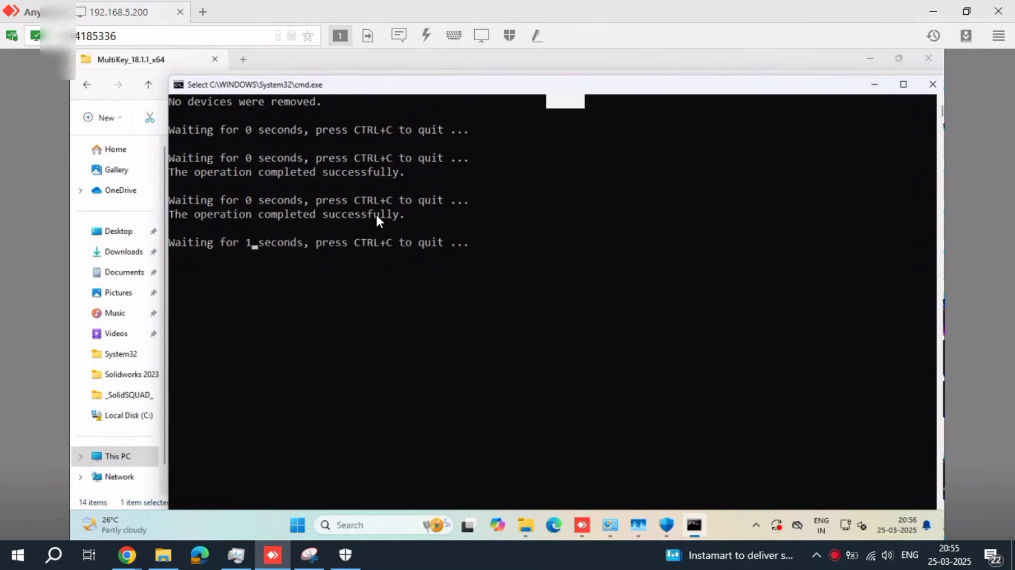
{"action": "scroll", "coordinate": [377, 216], "scroll_direction": "down", "scroll_amount": 1, "text": "ctrl"}
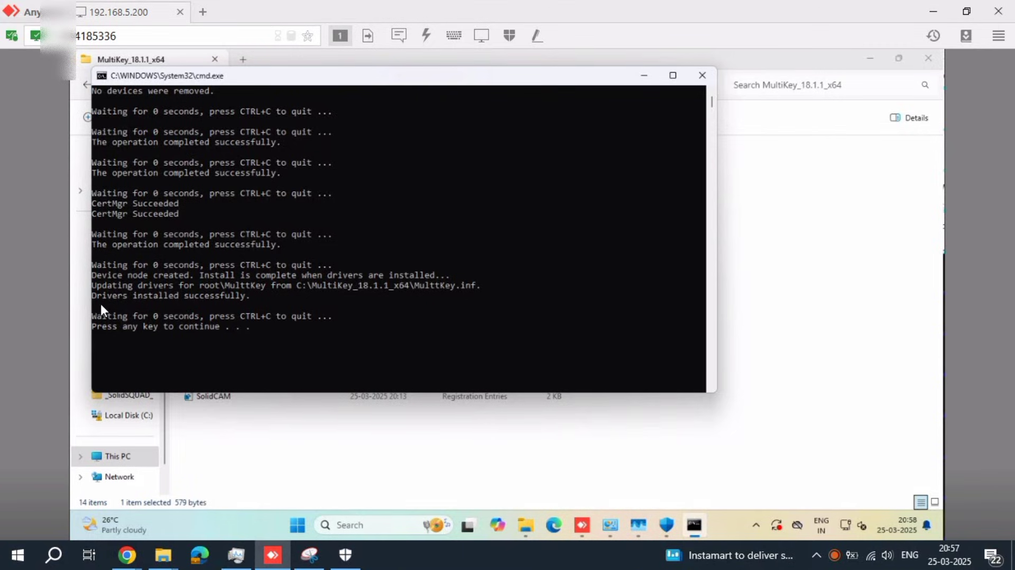
- Highlight the 'Drivers installed successfully' line and bring the MultiKey Explorer window back
{"action": "left_click_drag", "start_coordinate": [94, 296], "coordinate": [130, 297]}
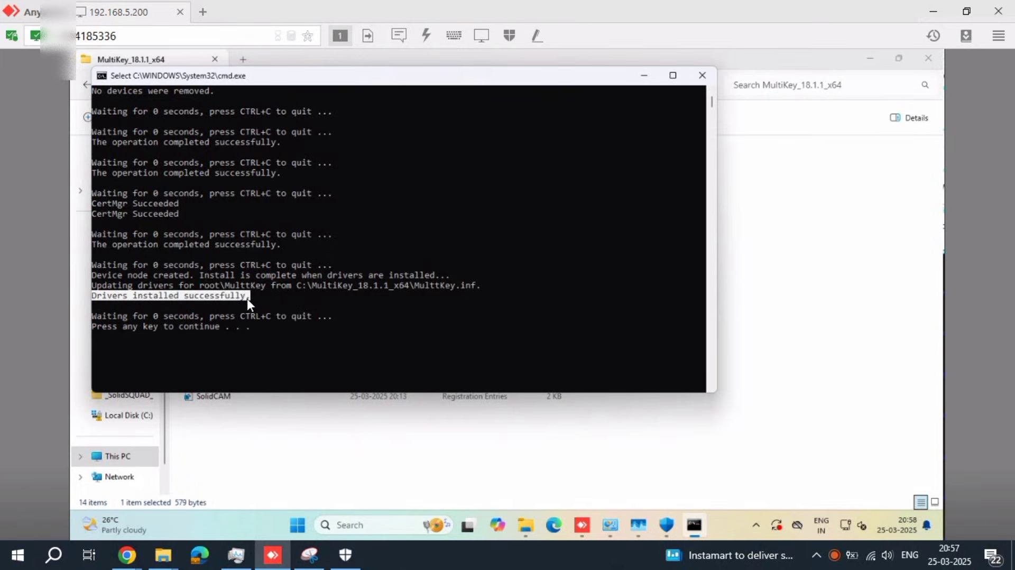
{"action": "left_click_drag", "start_coordinate": [246, 298], "coordinate": [261, 297]}
{"action": "left_click", "coordinate": [536, 523]}
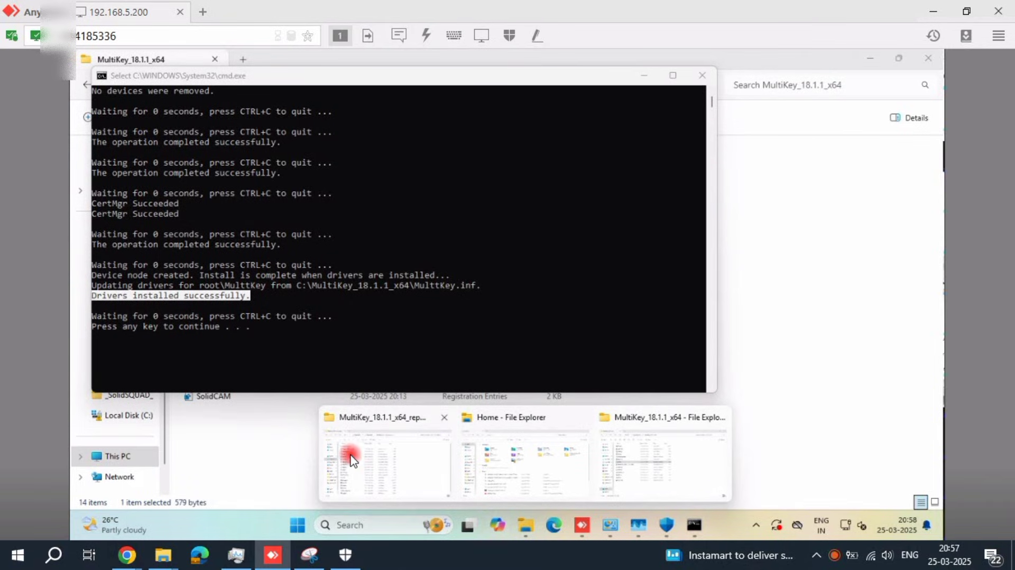
{"action": "right_click", "coordinate": [358, 461]}
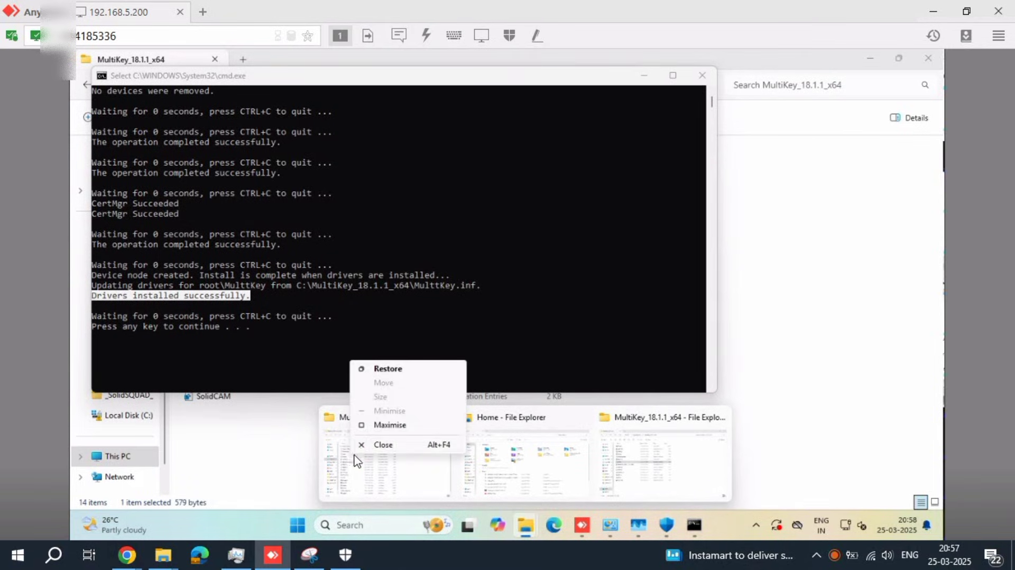
{"action": "key", "text": "Escape"}
{"action": "left_click", "coordinate": [227, 461]}
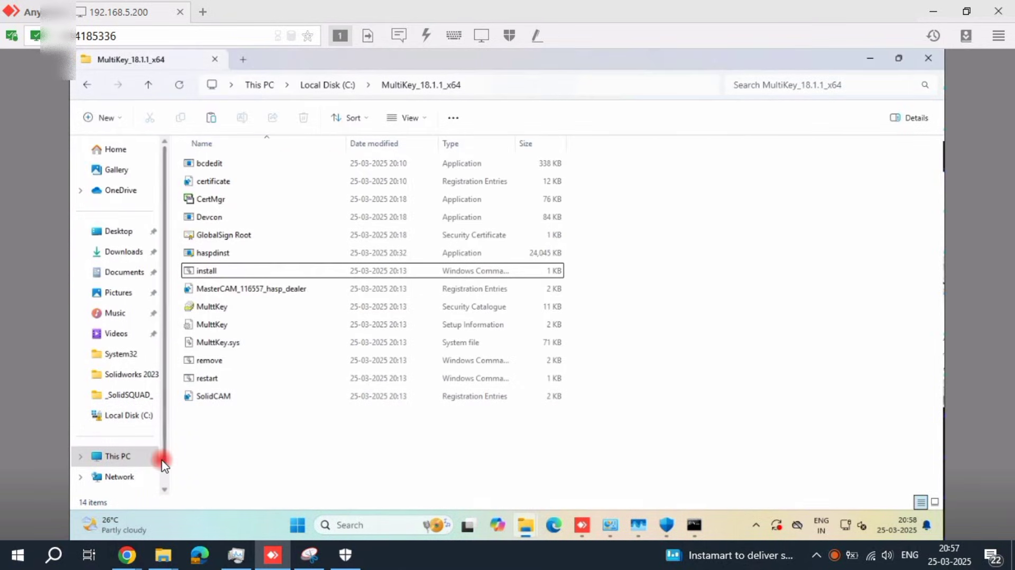
- Open Device Manager via This PC > Manage and find Virtual USB MulttKey under System devices
{"action": "right_click", "coordinate": [127, 456]}
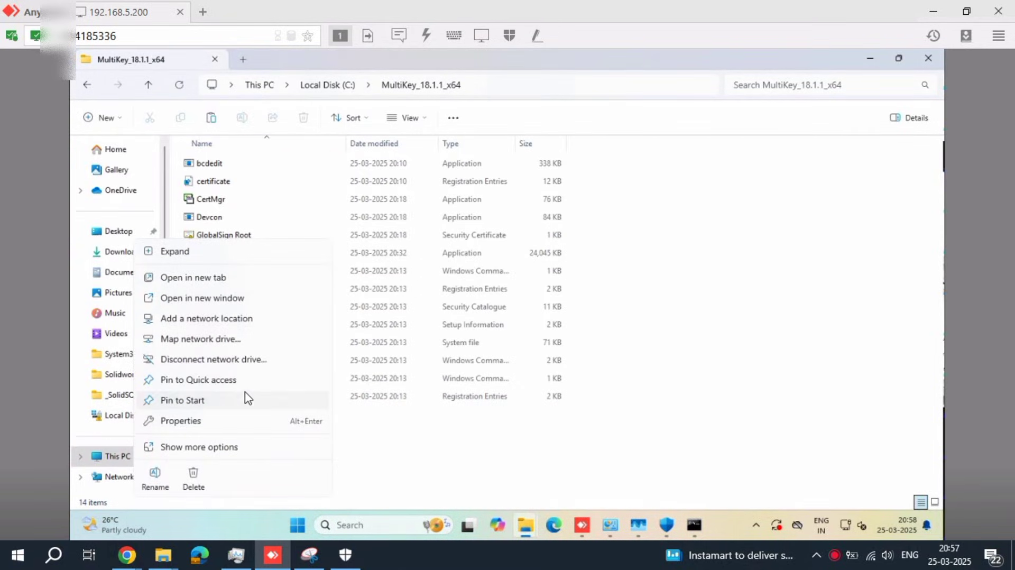
{"action": "left_click", "coordinate": [252, 446]}
{"action": "left_click", "coordinate": [205, 293]}
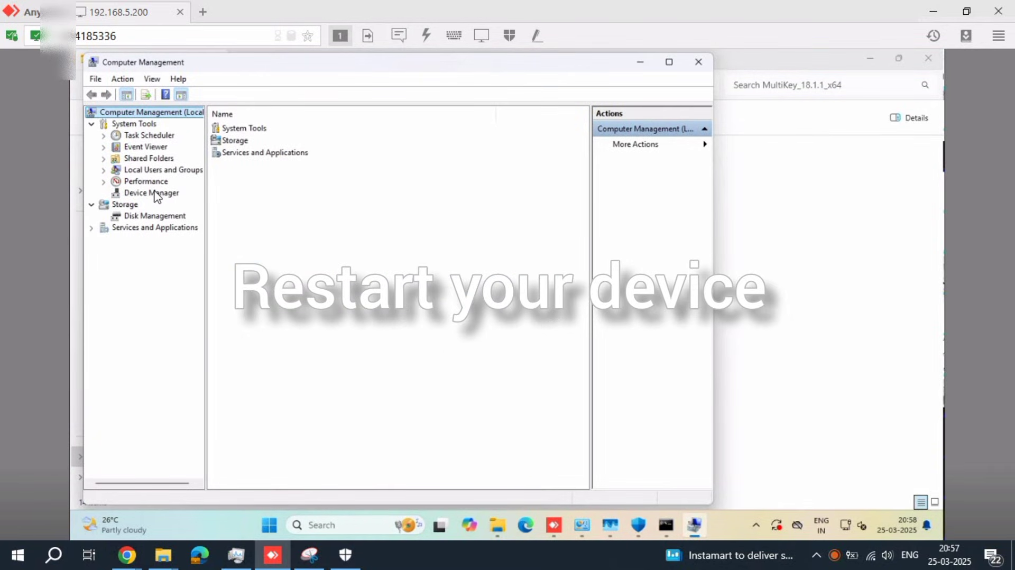
{"action": "left_click", "coordinate": [156, 193]}
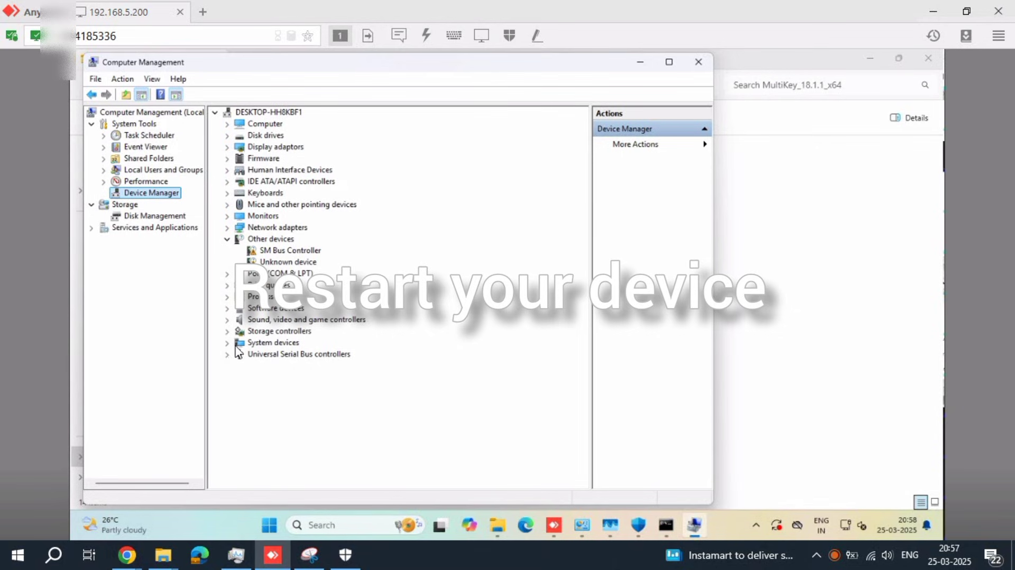
{"action": "left_click", "coordinate": [228, 342]}
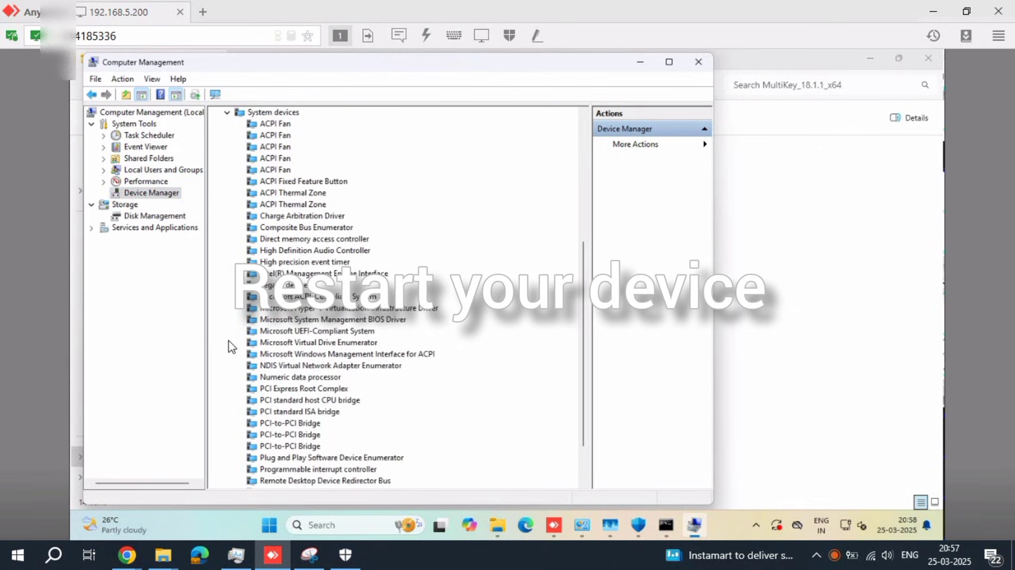
{"action": "scroll", "coordinate": [362, 295], "scroll_direction": "down", "scroll_amount": 3}
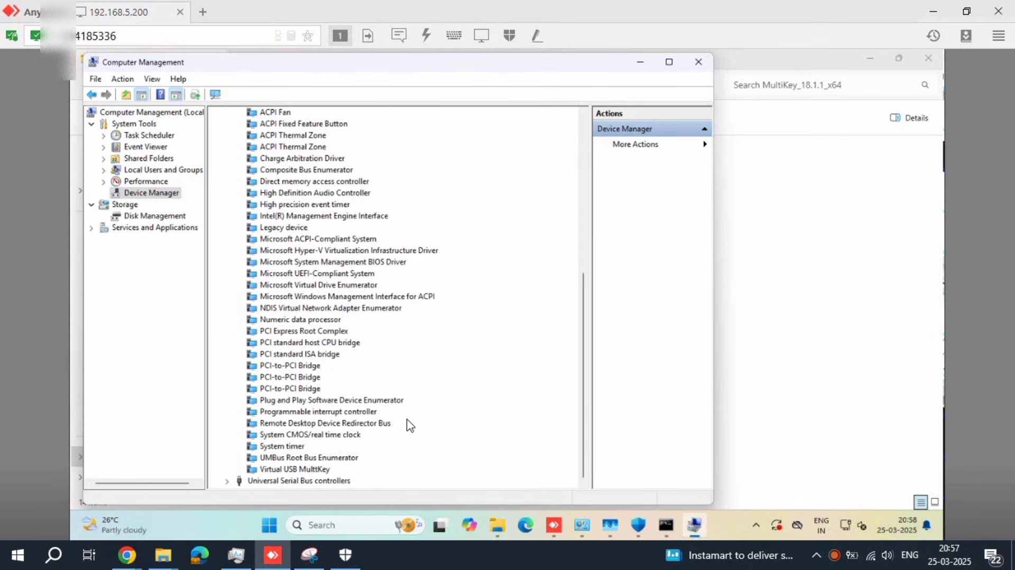
{"action": "left_click", "coordinate": [315, 469]}
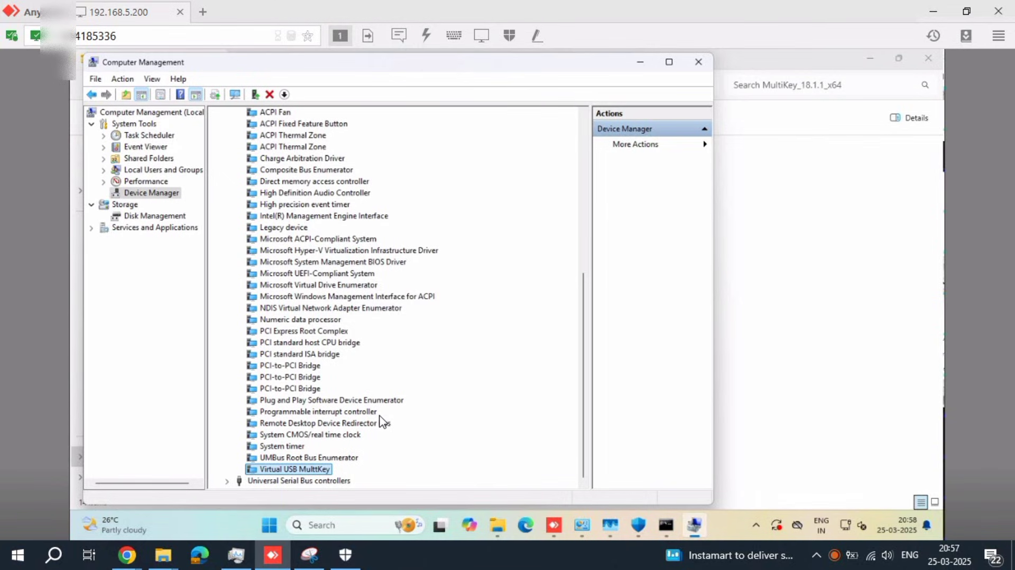
- Expand Universal Serial Bus controllers and select the Sentinel HASP and USB keys
{"action": "left_click", "coordinate": [227, 480]}
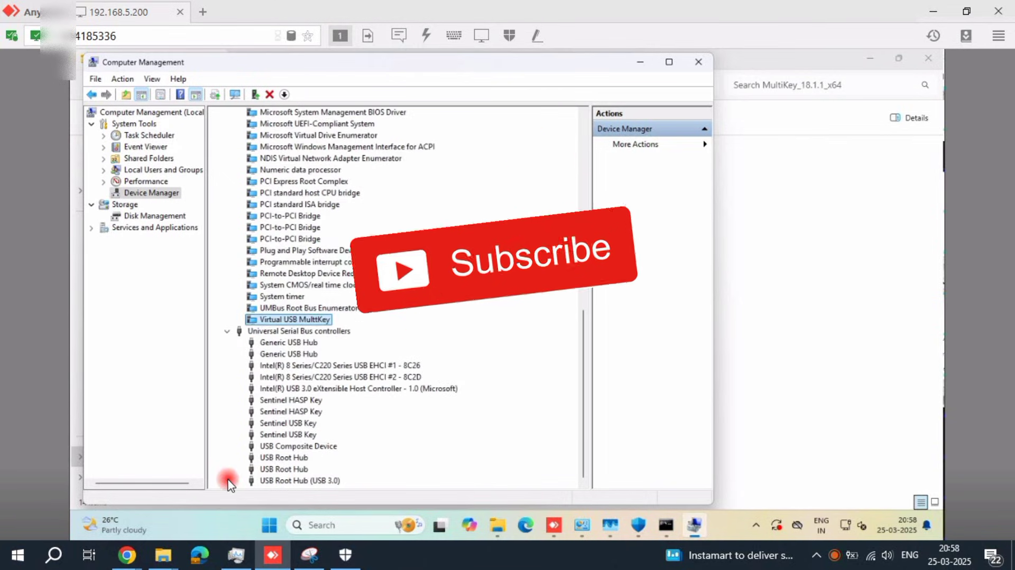
{"action": "left_click", "coordinate": [292, 401]}
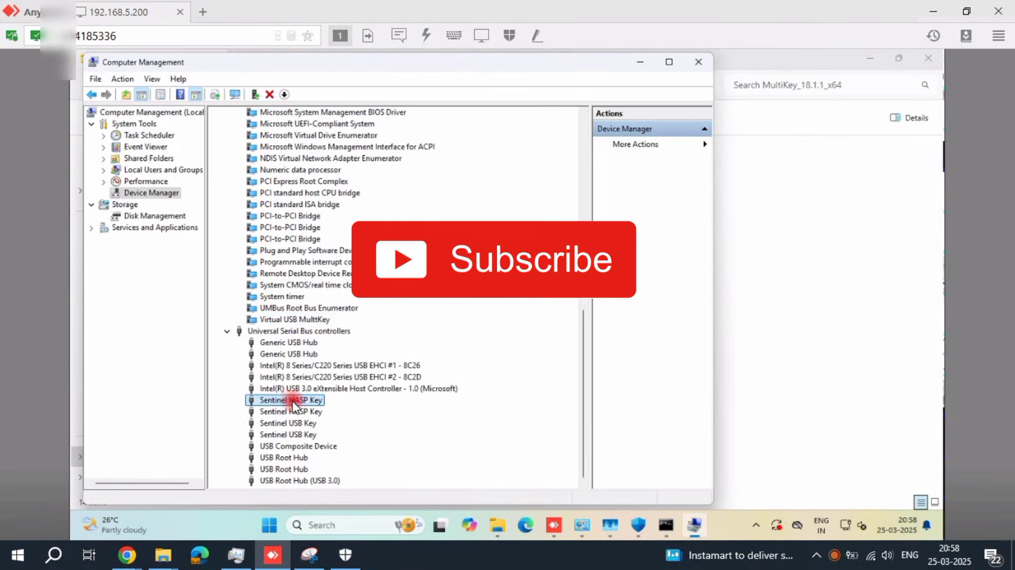
{"action": "left_click", "coordinate": [294, 423]}
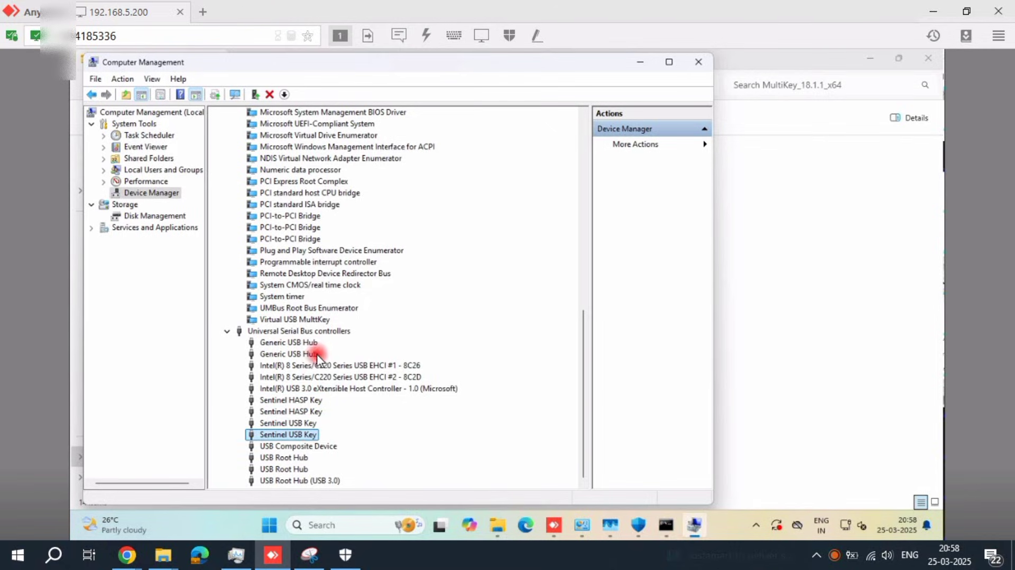
{"action": "left_click", "coordinate": [291, 402]}
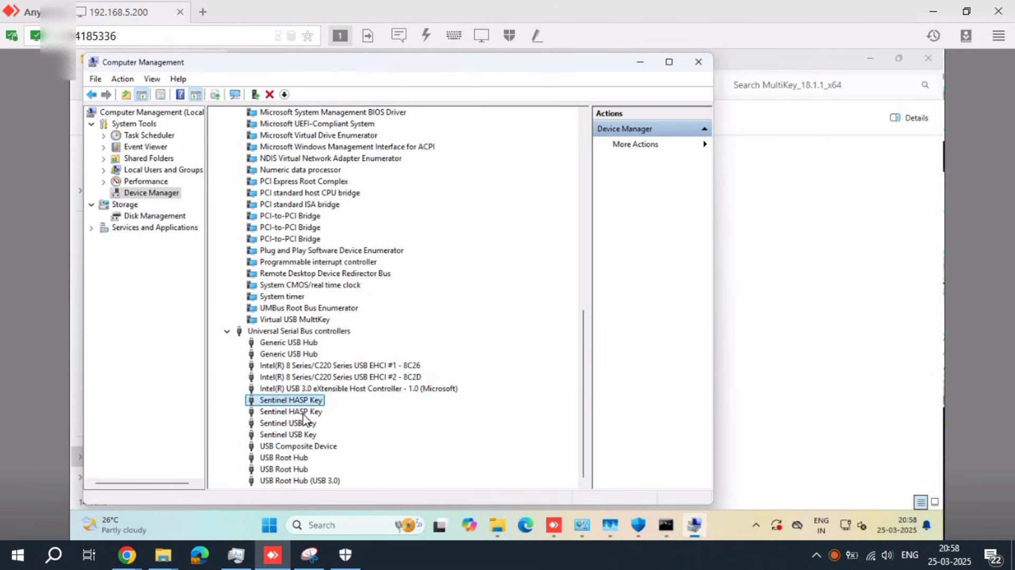